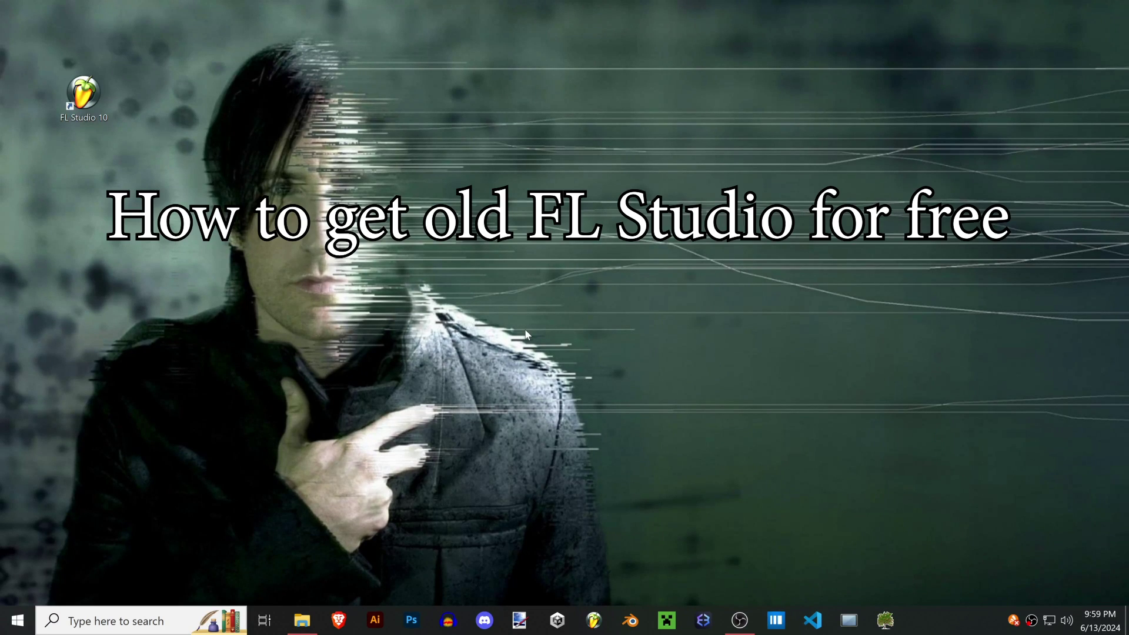
- Select the FL Studio 10 desktop shortcut, then start a Windows search
{"action": "left_click", "coordinate": [110, 107]}
{"action": "left_click", "coordinate": [122, 176]}
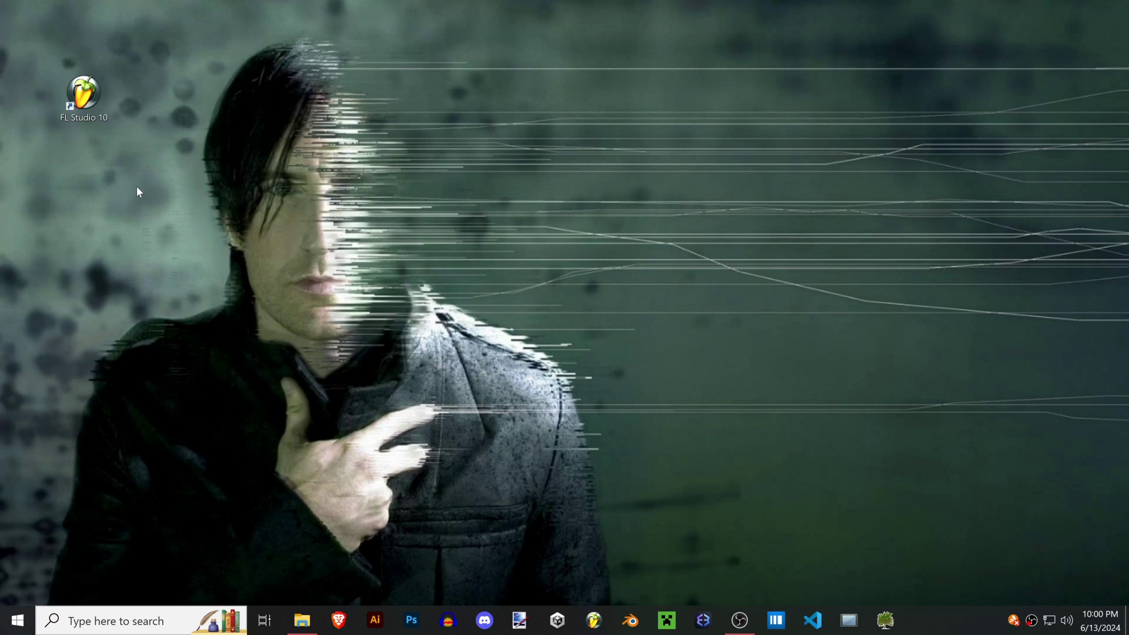
{"action": "left_click", "coordinate": [88, 103]}
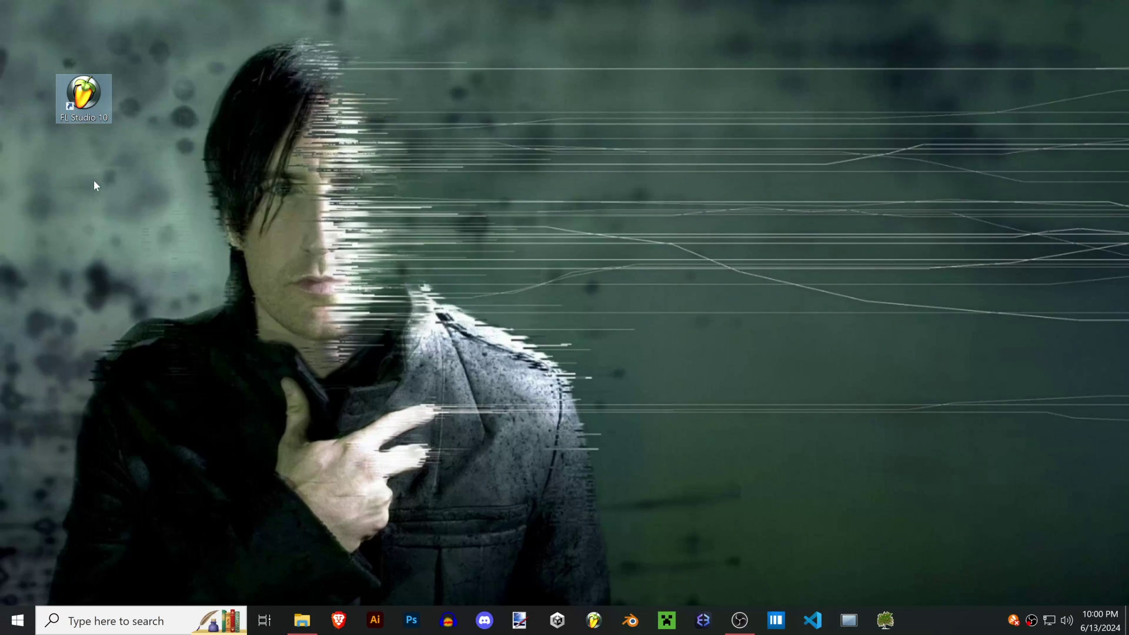
{"action": "left_click", "coordinate": [121, 153]}
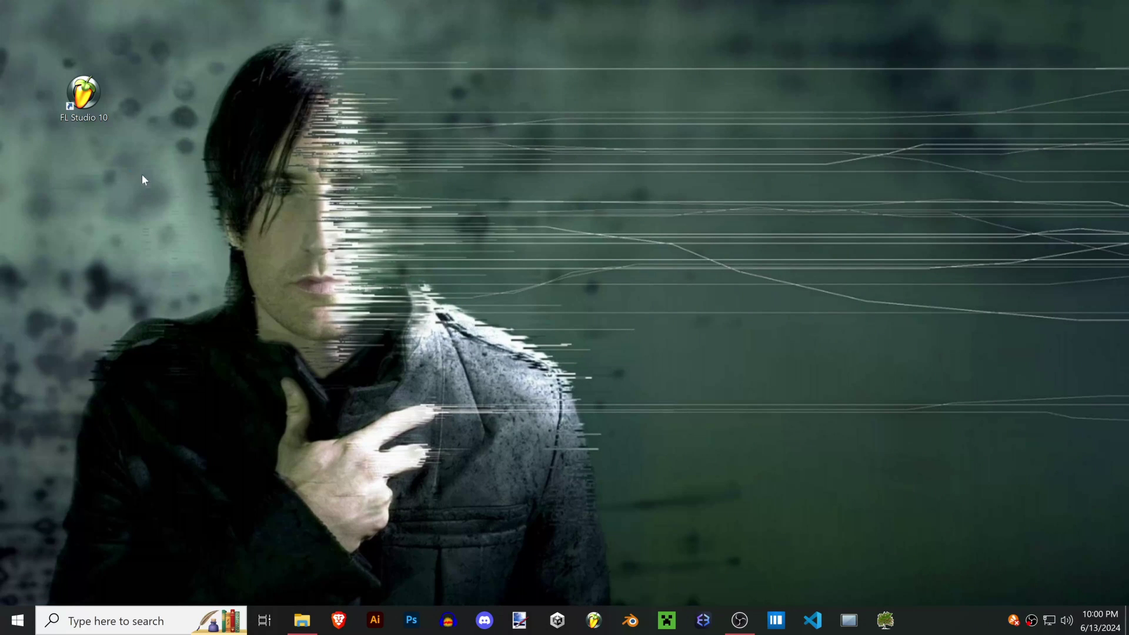
{"action": "left_click_drag", "start_coordinate": [129, 169], "coordinate": [127, 204]}
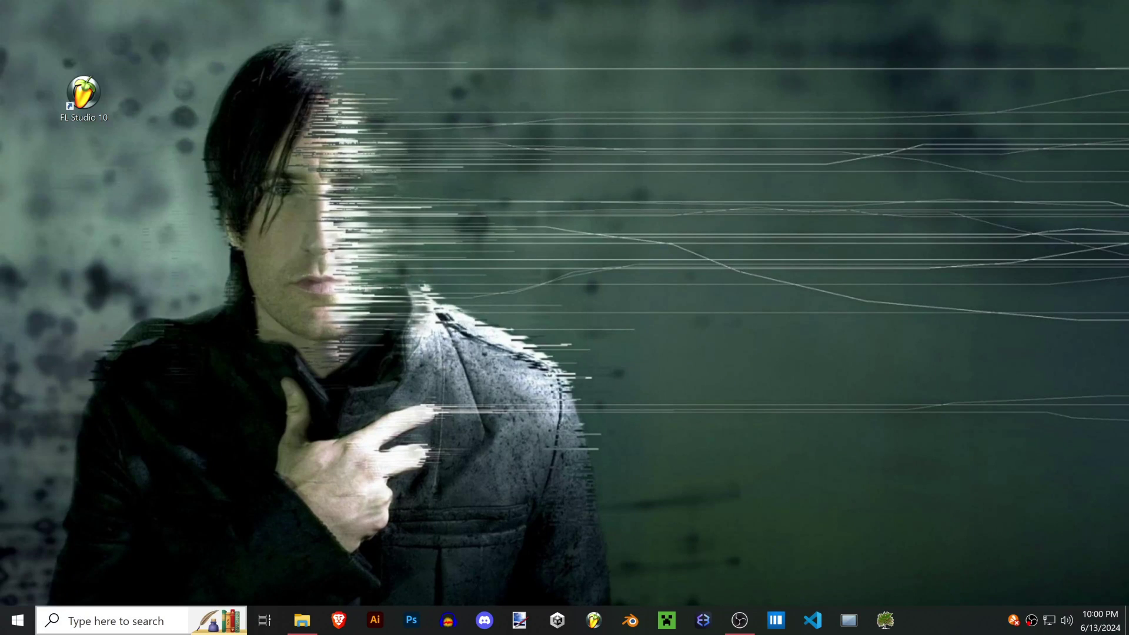
{"action": "left_click", "coordinate": [133, 628]}
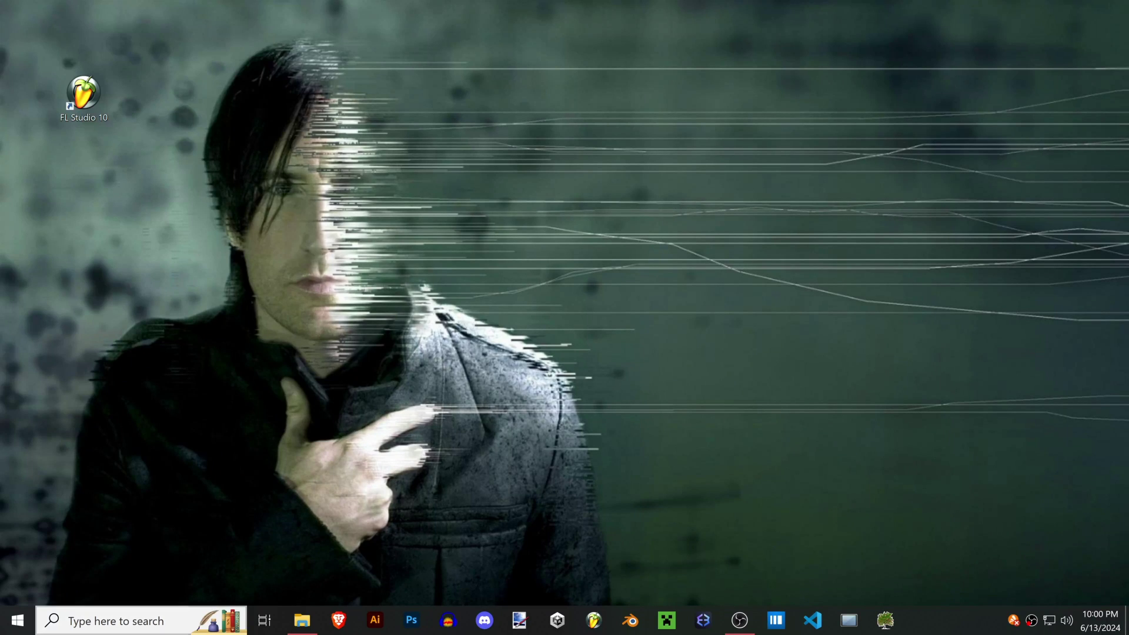
- Search for 'regedit' and launch Registry Editor from the results
{"action": "type", "text": "re"}
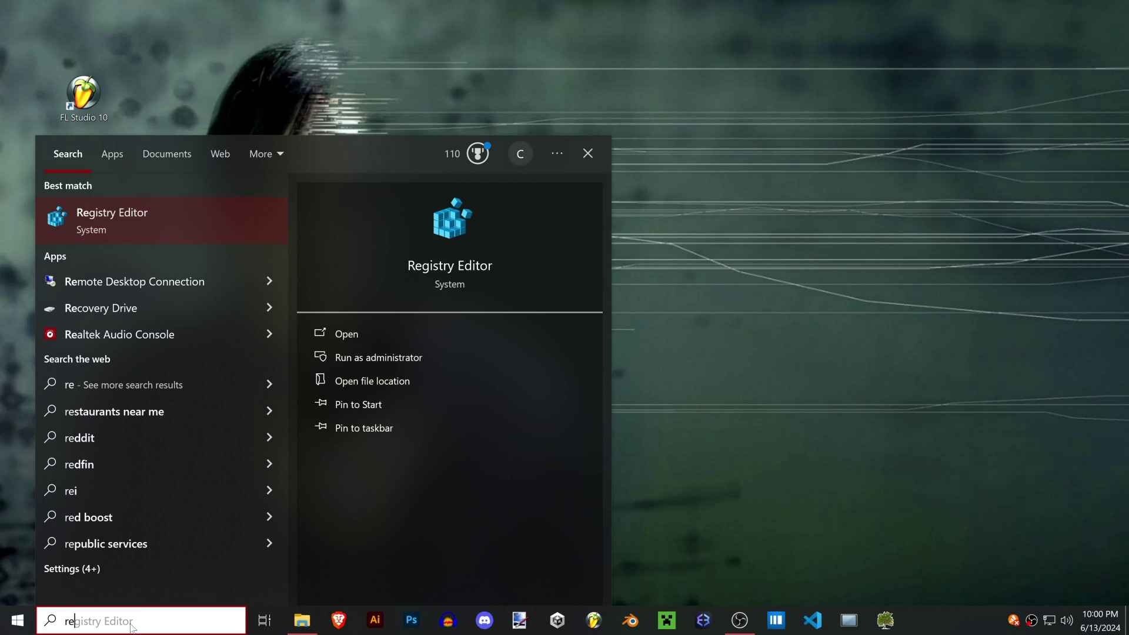
{"action": "type", "text": "gistry"}
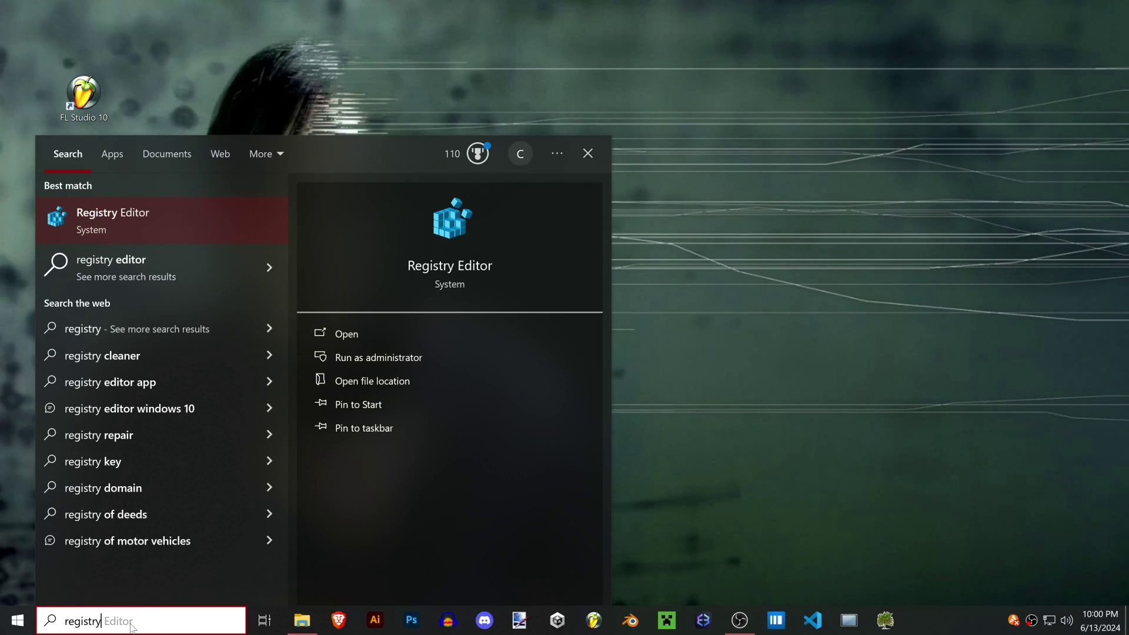
{"action": "key", "text": "BackSpace"}
{"action": "key", "text": "BackSpace"}
{"action": "key", "text": "BackSpace"}
{"action": "key", "text": "BackSpace"}
{"action": "key", "text": "BackSpace"}
{"action": "key", "text": "BackSpace"}
{"action": "key", "text": "BackSpace"}
{"action": "key", "text": "BackSpace"}
{"action": "type", "text": "re"}
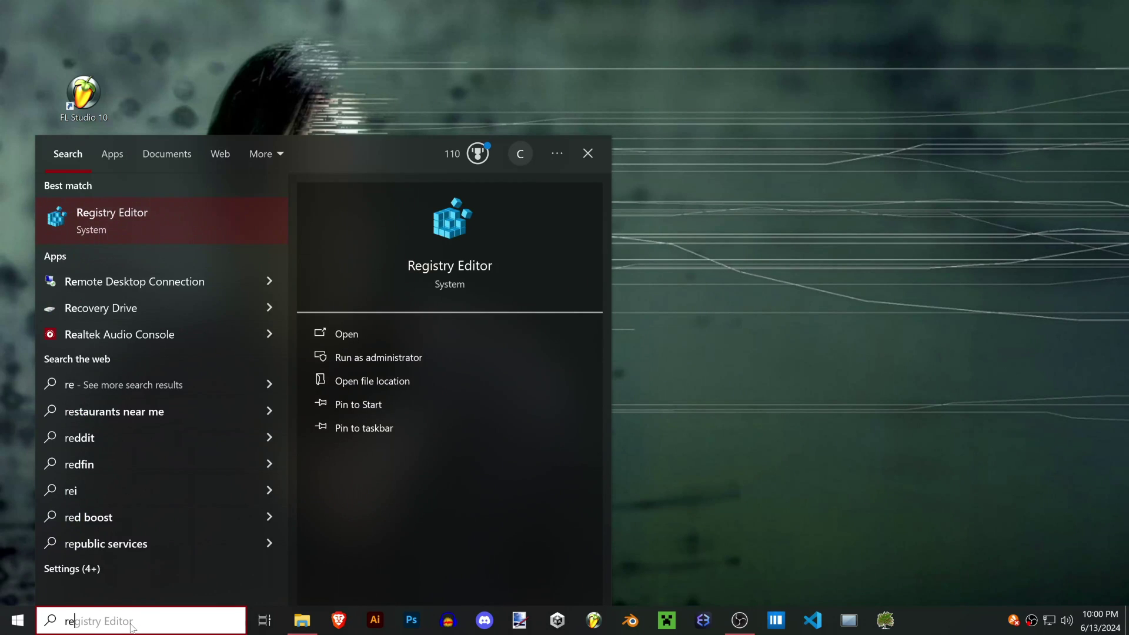
{"action": "type", "text": "gedit"}
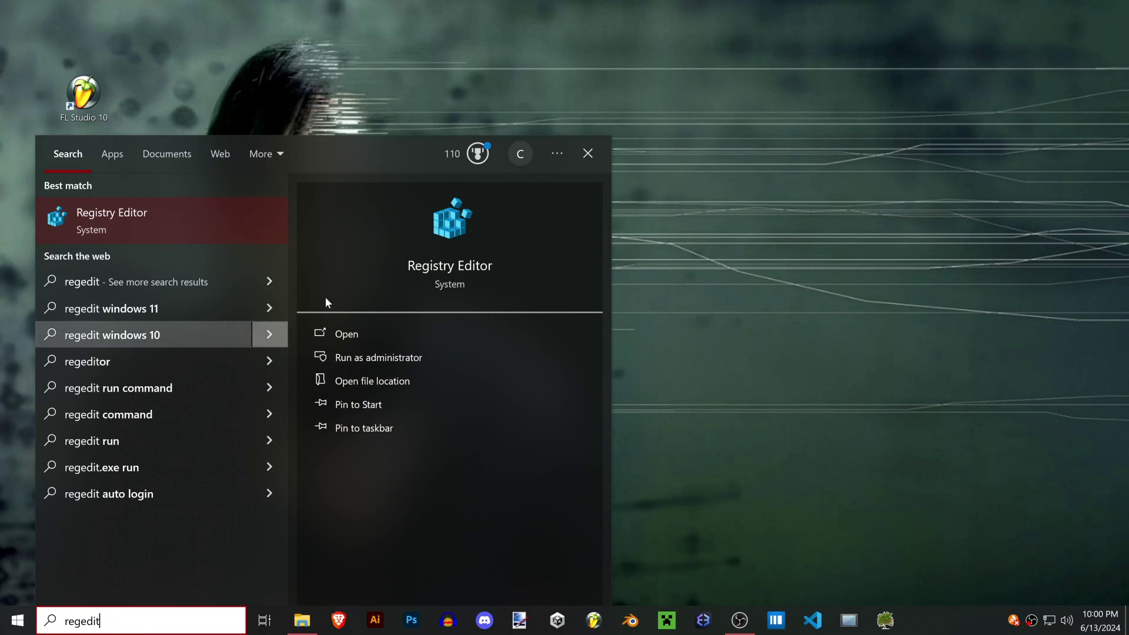
{"action": "left_click", "coordinate": [369, 328]}
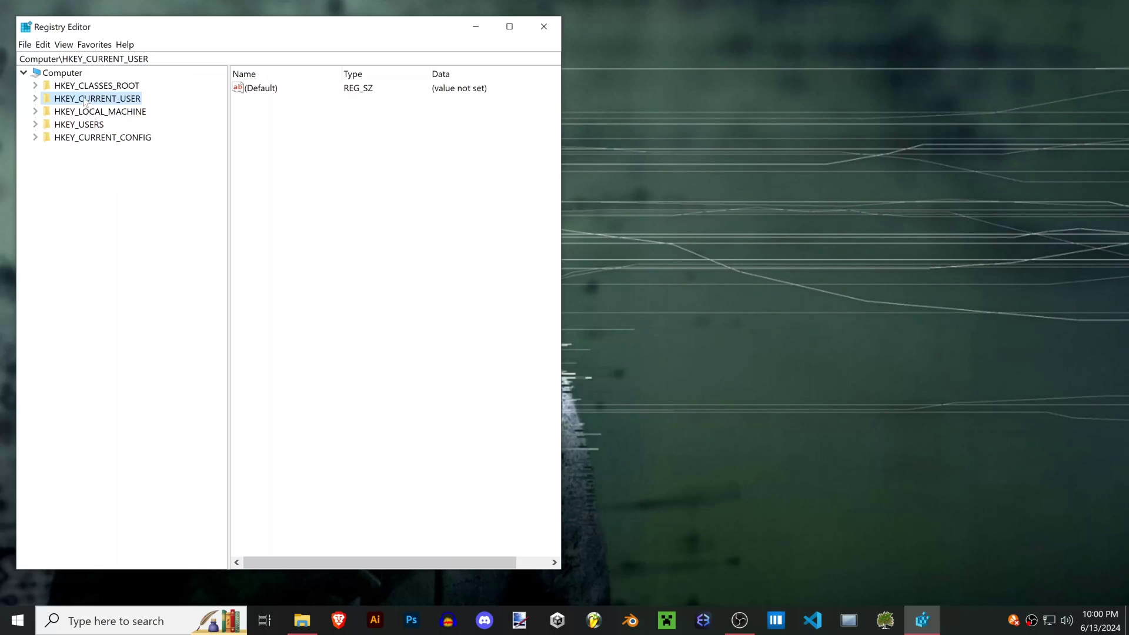
- Browse HKEY_CURRENT_USER\SOFTWARE\Image-Line to the Registrations key showing FL Studio Box Serial
{"action": "left_click", "coordinate": [71, 73]}
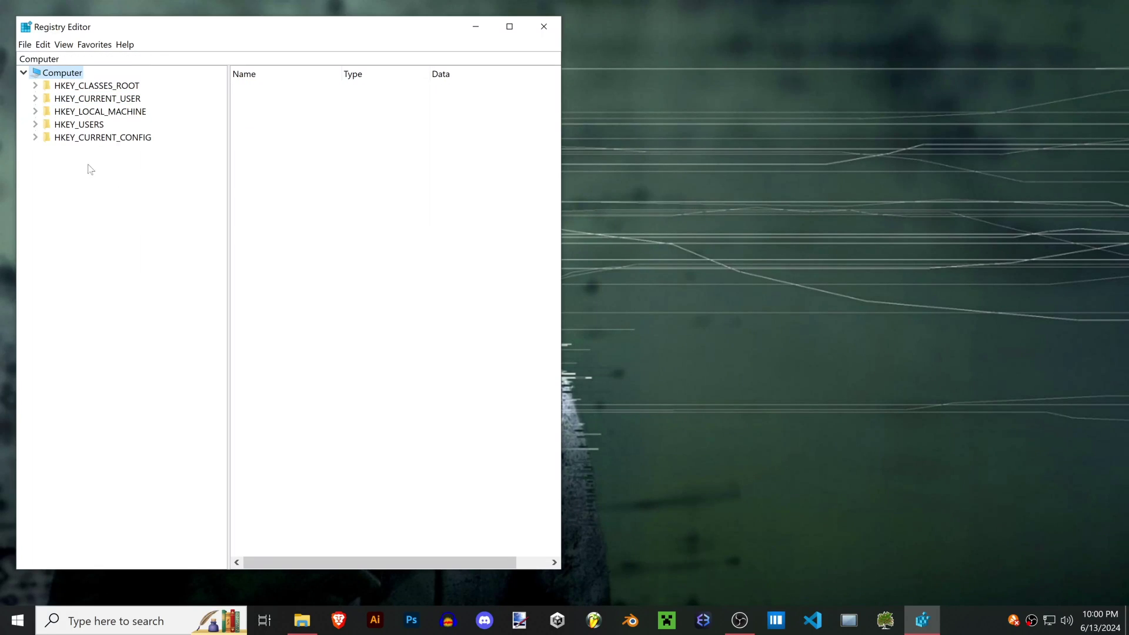
{"action": "left_click", "coordinate": [71, 100]}
{"action": "left_click", "coordinate": [36, 98]}
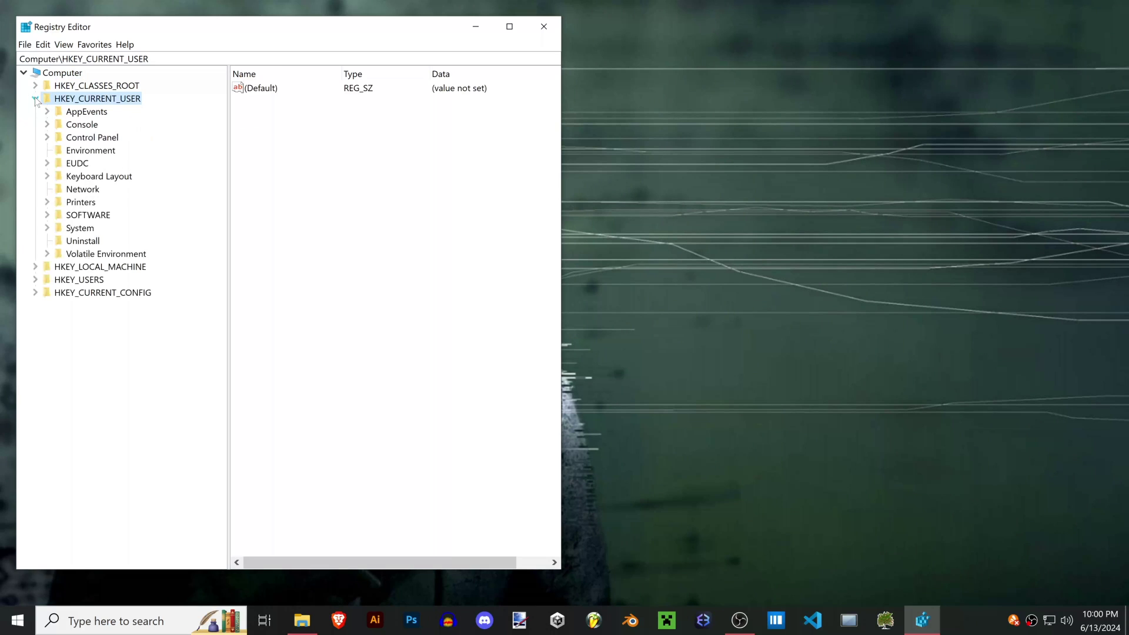
{"action": "left_click", "coordinate": [47, 216]}
{"action": "scroll", "coordinate": [117, 304], "scroll_direction": "down", "scroll_amount": 8}
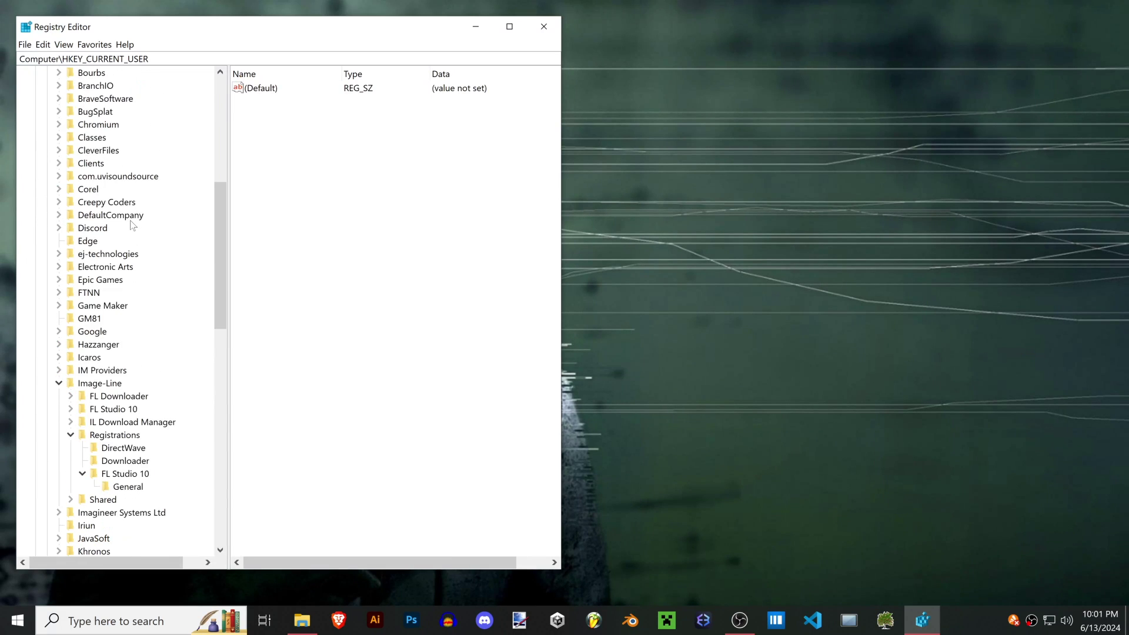
{"action": "left_click", "coordinate": [59, 267]}
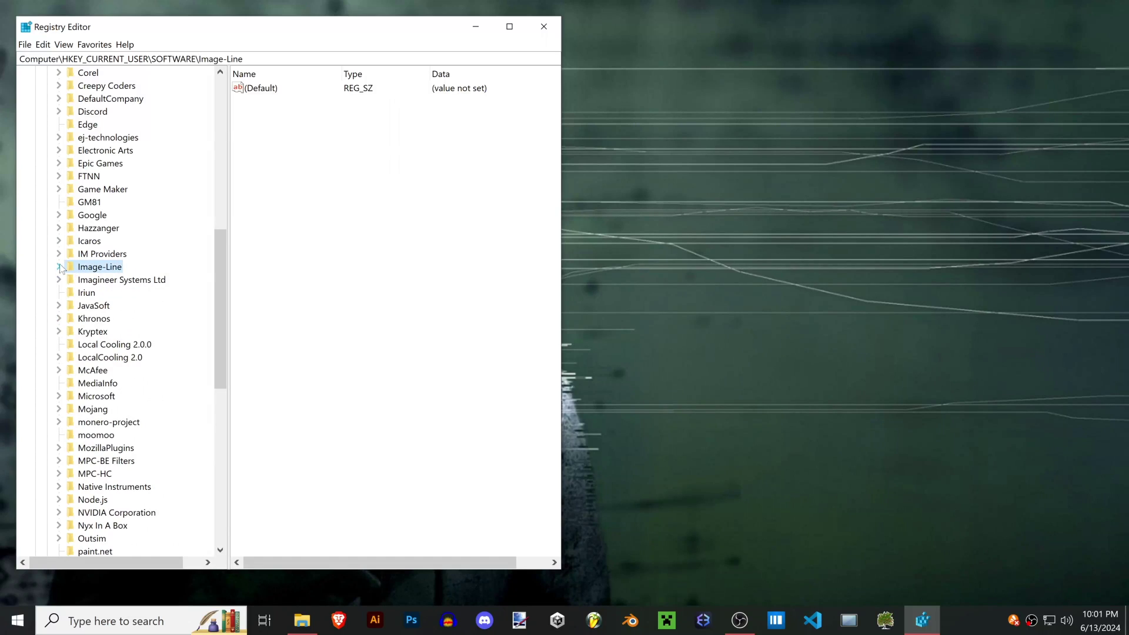
{"action": "left_click", "coordinate": [59, 267]}
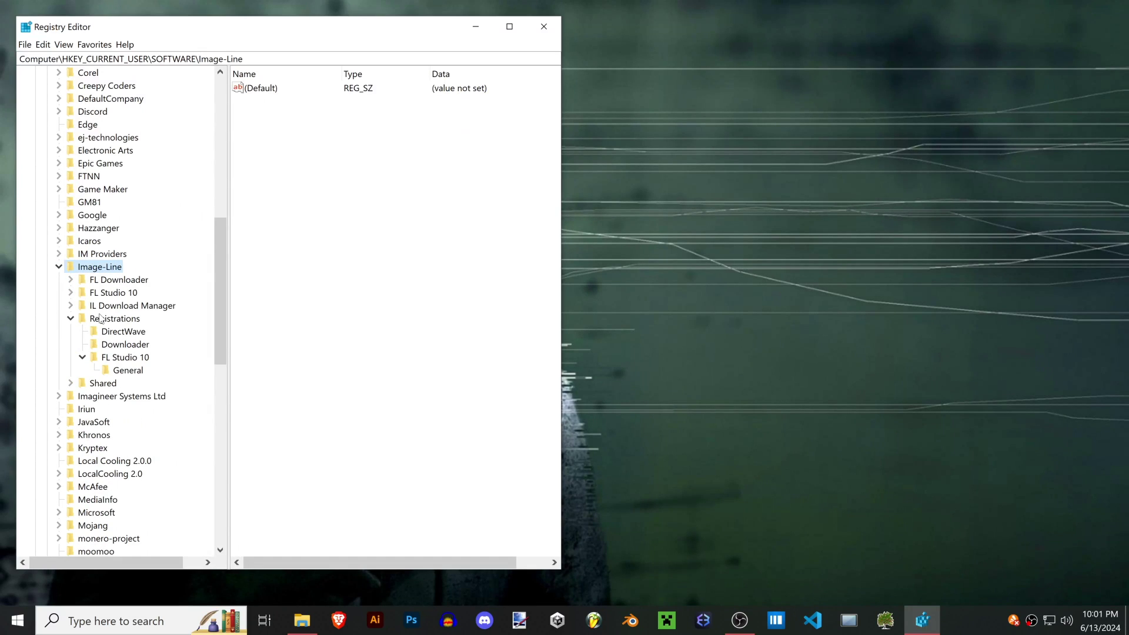
{"action": "left_click", "coordinate": [106, 318]}
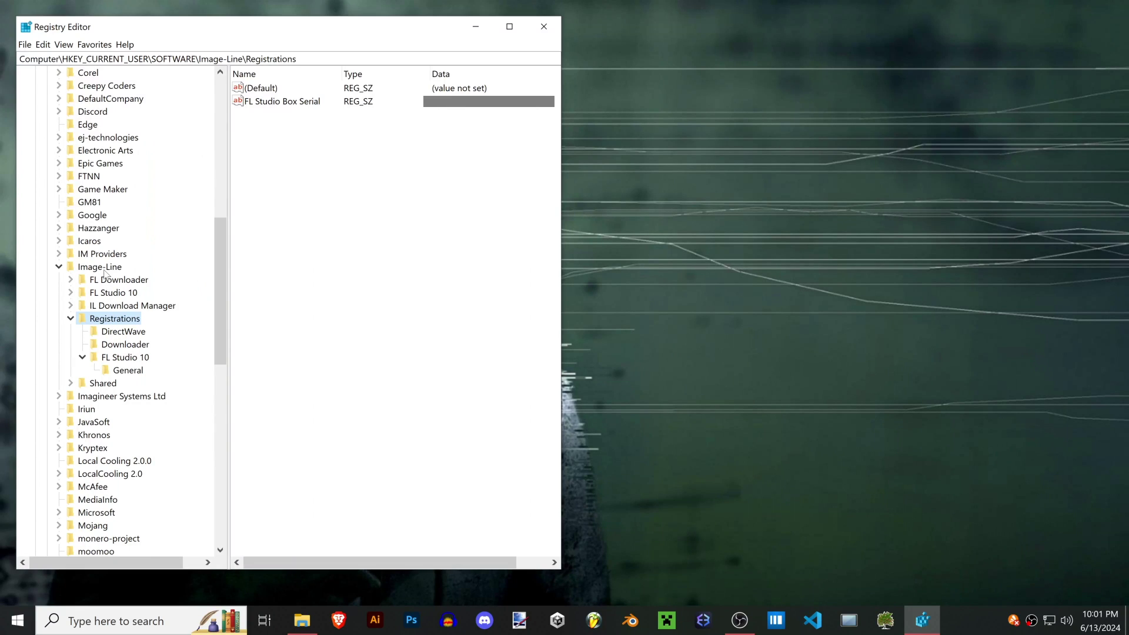
{"action": "scroll", "coordinate": [105, 288], "scroll_direction": "up", "scroll_amount": 12}
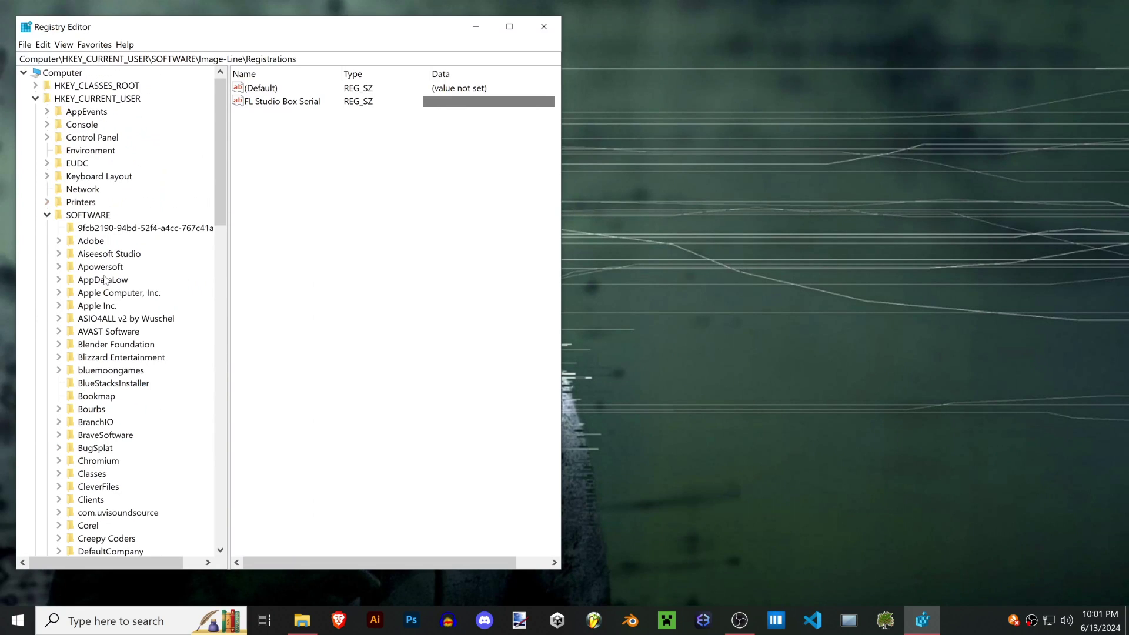
{"action": "left_click", "coordinate": [36, 99]}
{"action": "left_click", "coordinate": [70, 112]}
{"action": "left_click", "coordinate": [36, 111]}
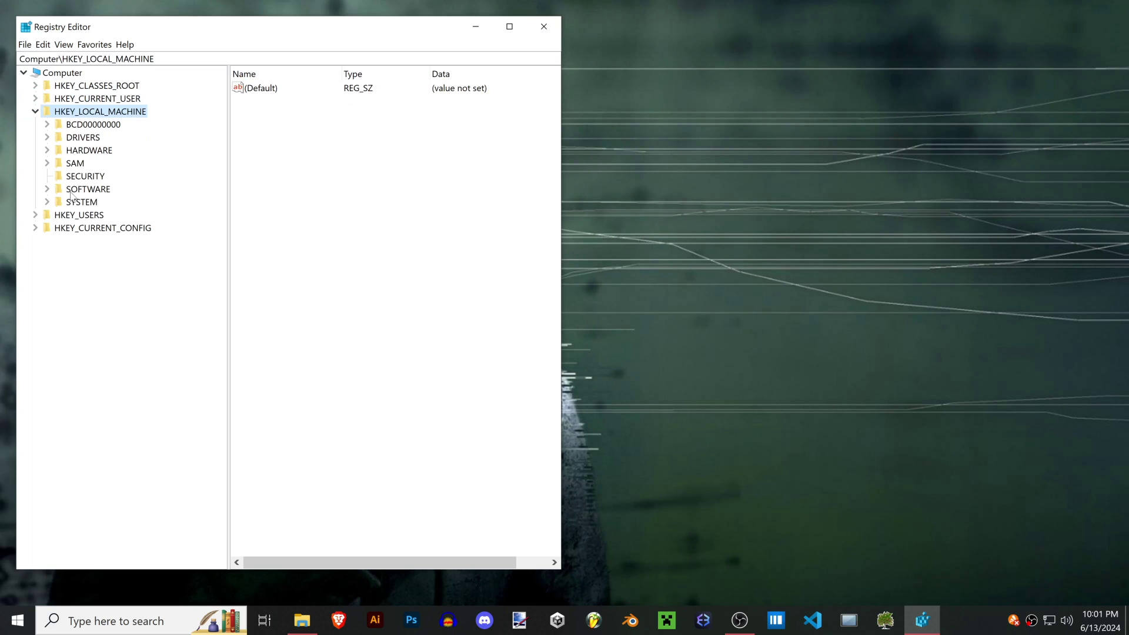
{"action": "left_click", "coordinate": [47, 188]}
{"action": "scroll", "coordinate": [55, 150], "scroll_direction": "up", "scroll_amount": 3}
{"action": "left_click", "coordinate": [36, 112]}
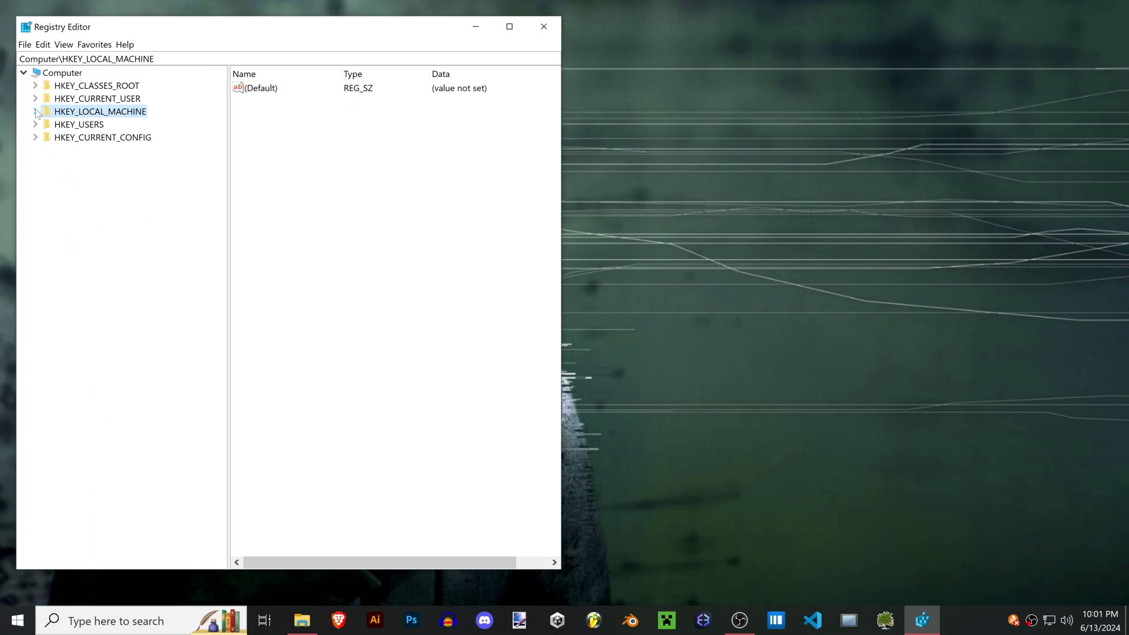
{"action": "left_click", "coordinate": [35, 124]}
{"action": "left_click", "coordinate": [78, 125]}
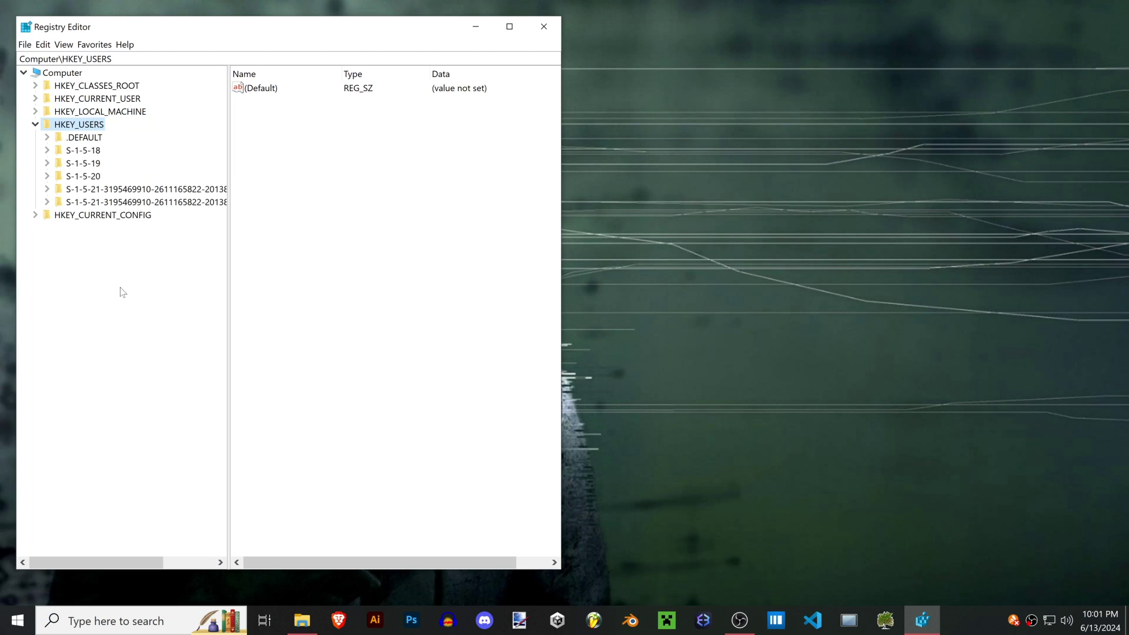
{"action": "left_click", "coordinate": [35, 112]}
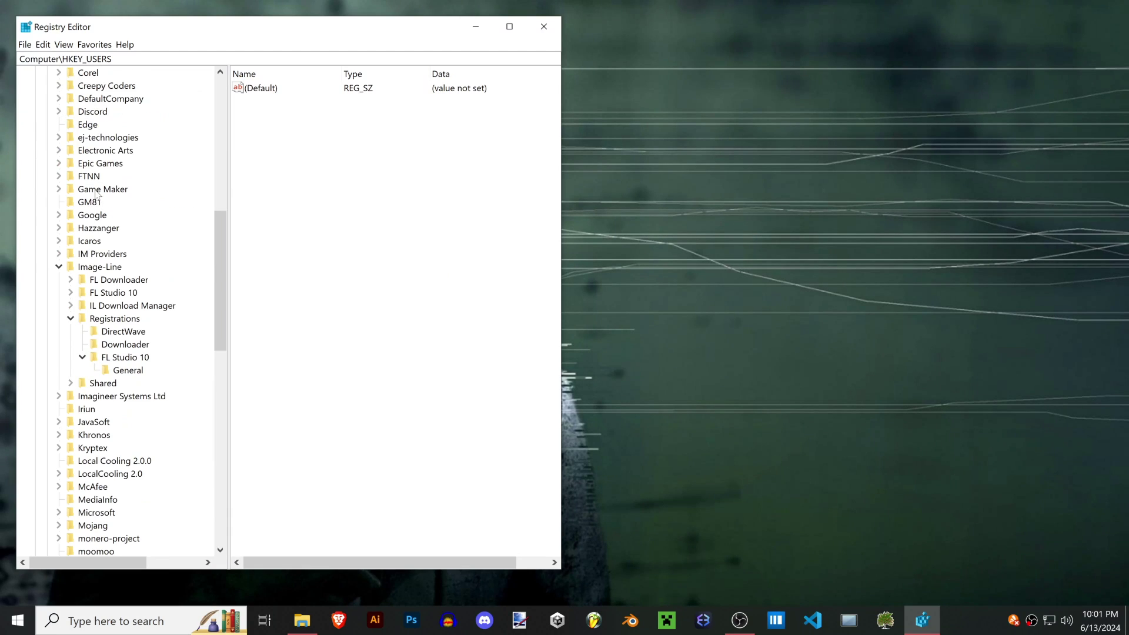
{"action": "left_click", "coordinate": [95, 267]}
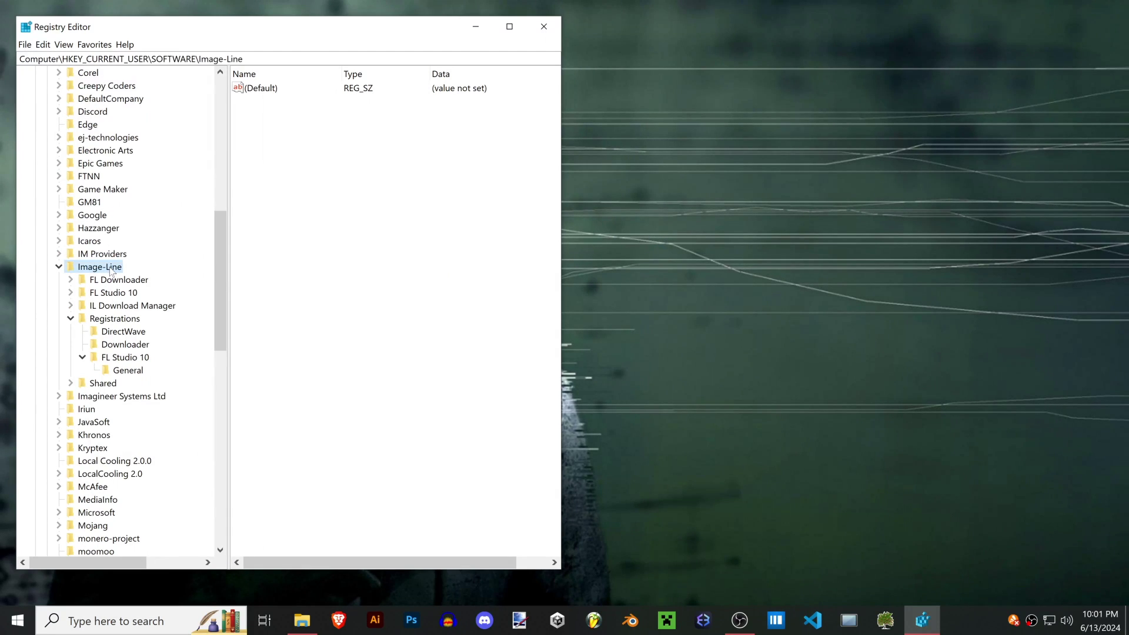
- Show the Registrations key's values and select FL Studio Box Serial
{"action": "left_click", "coordinate": [110, 319]}
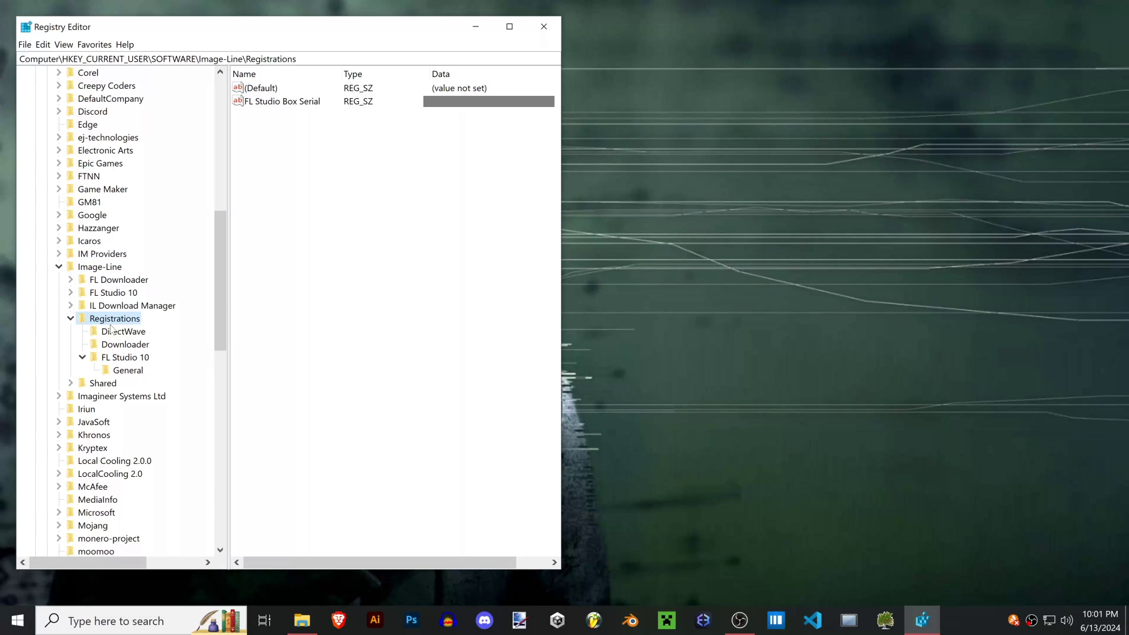
{"action": "left_click", "coordinate": [285, 103]}
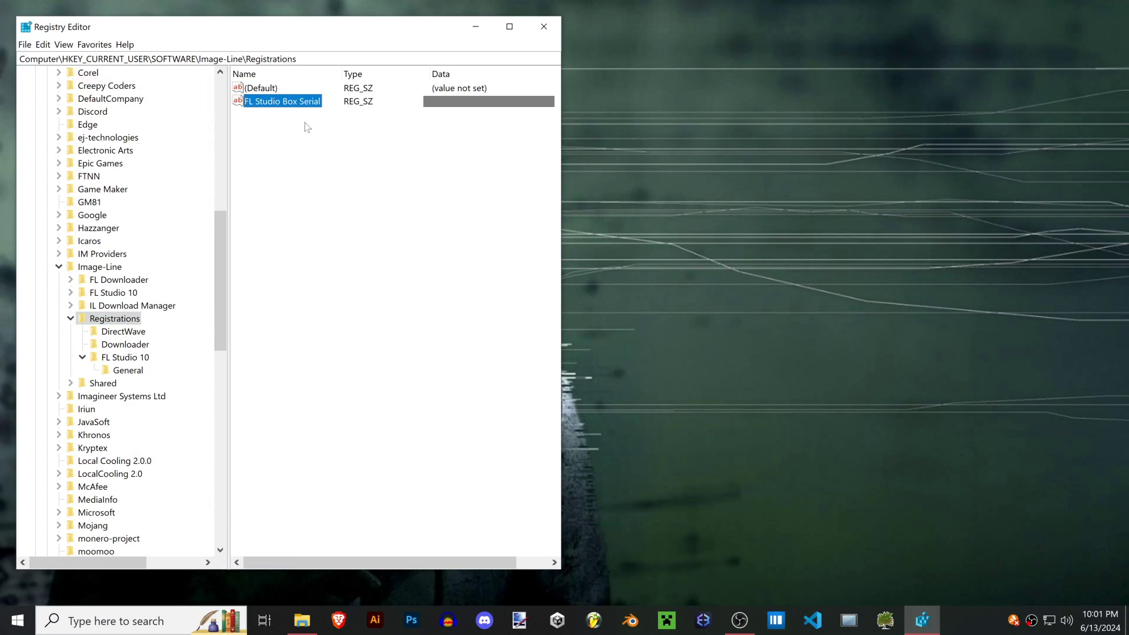
{"action": "left_click", "coordinate": [355, 159]}
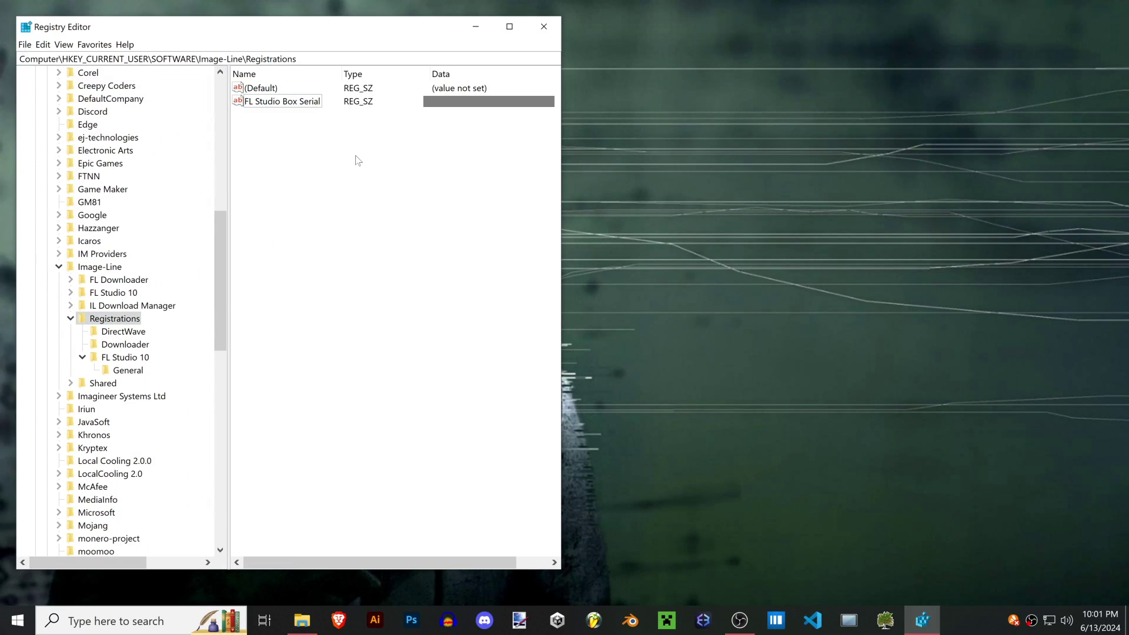
- Inspect the FL Studio Box Serial string in its edit box, then reselect the value
{"action": "right_click", "coordinate": [288, 101]}
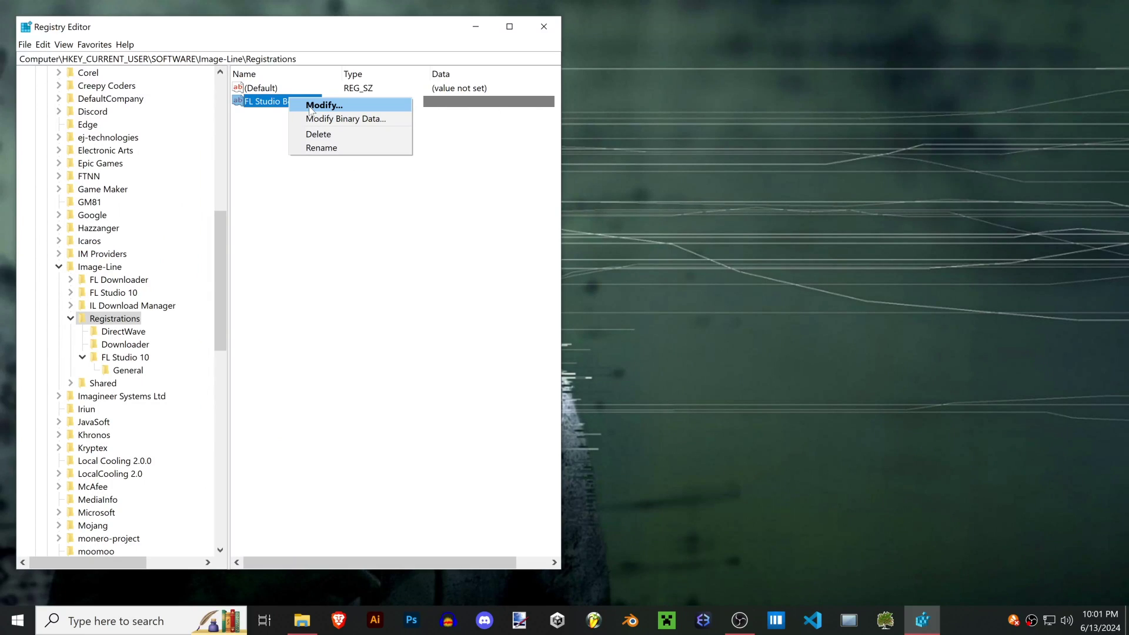
{"action": "left_click", "coordinate": [312, 105]}
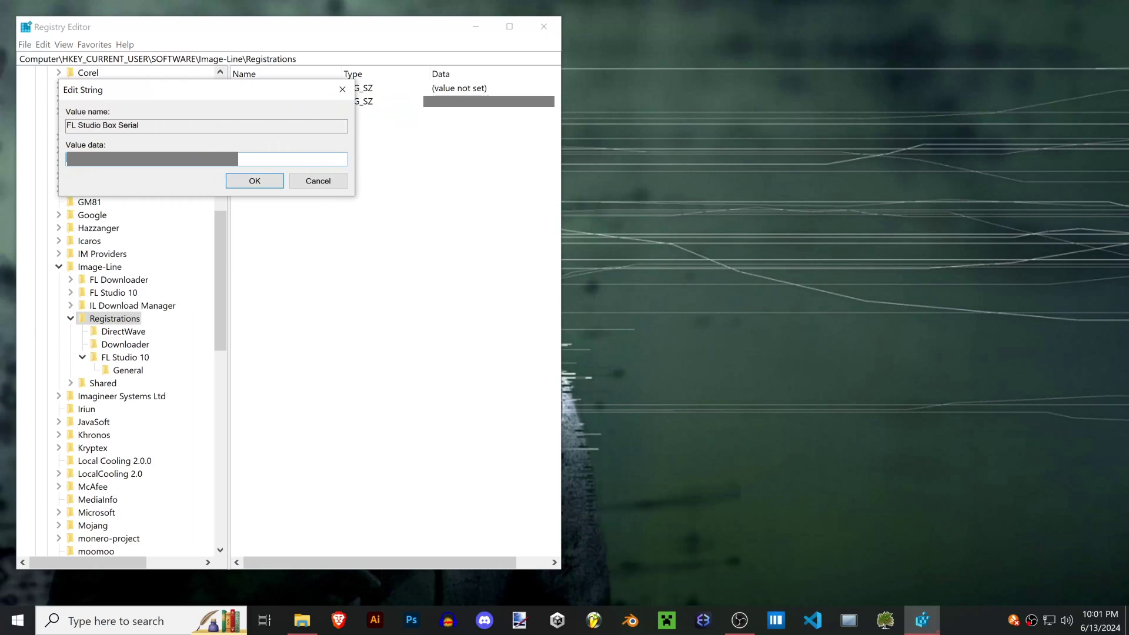
{"action": "key", "text": "Return"}
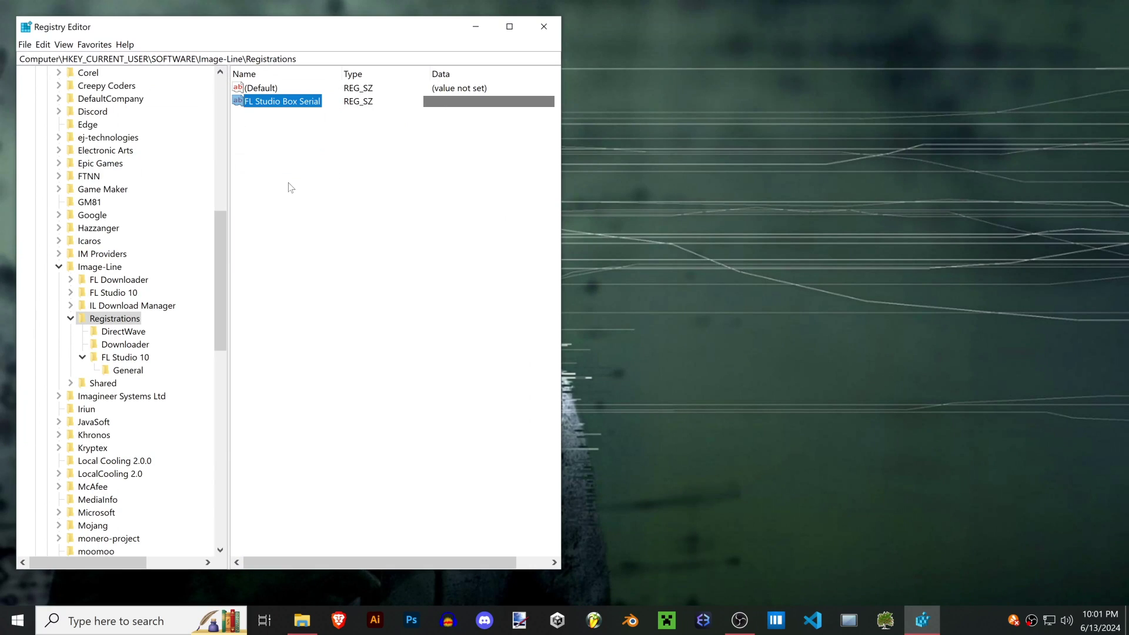
{"action": "left_click", "coordinate": [311, 156]}
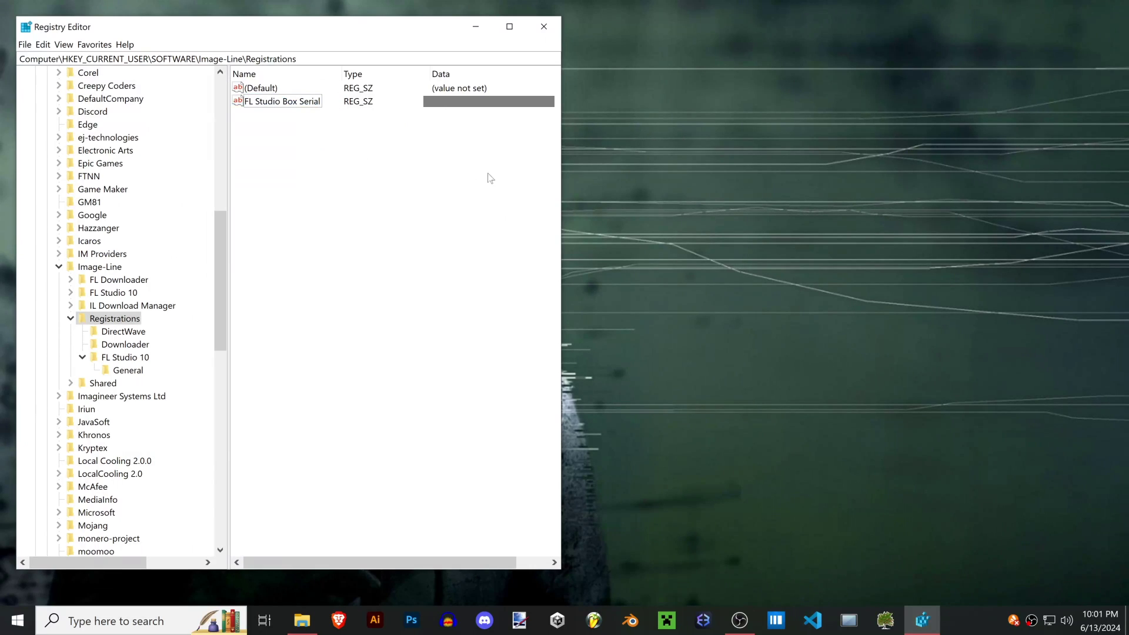
{"action": "left_click_drag", "start_coordinate": [488, 173], "coordinate": [341, 170]}
{"action": "left_click", "coordinate": [265, 104]}
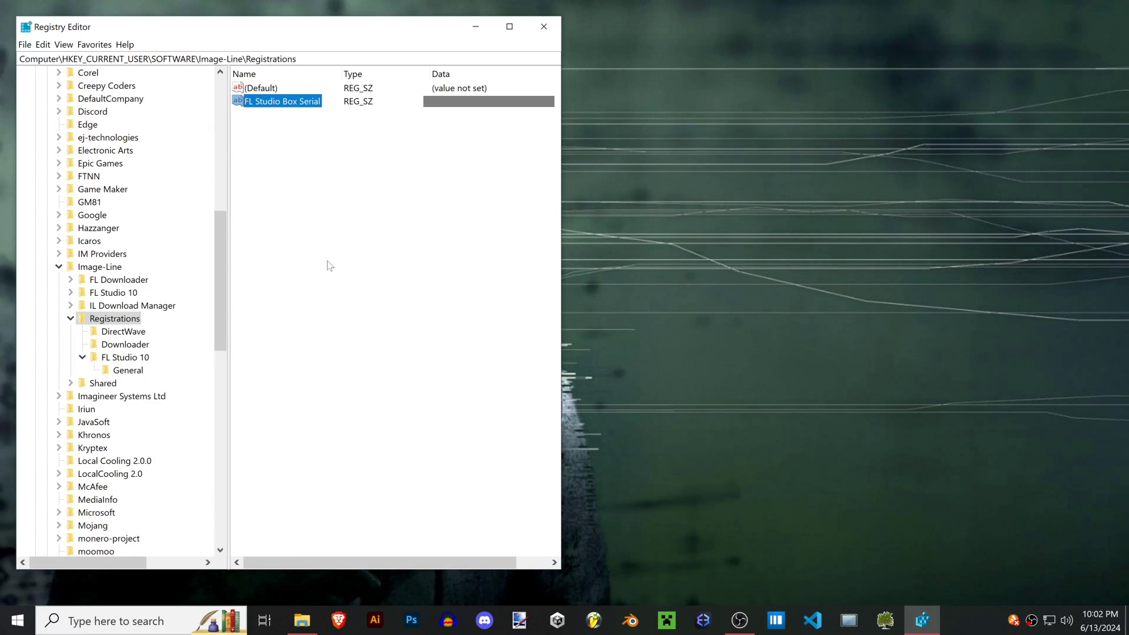
- Create a new text document on the desktop named Serial.txt
{"action": "left_click", "coordinate": [719, 214]}
{"action": "right_click", "coordinate": [674, 226]}
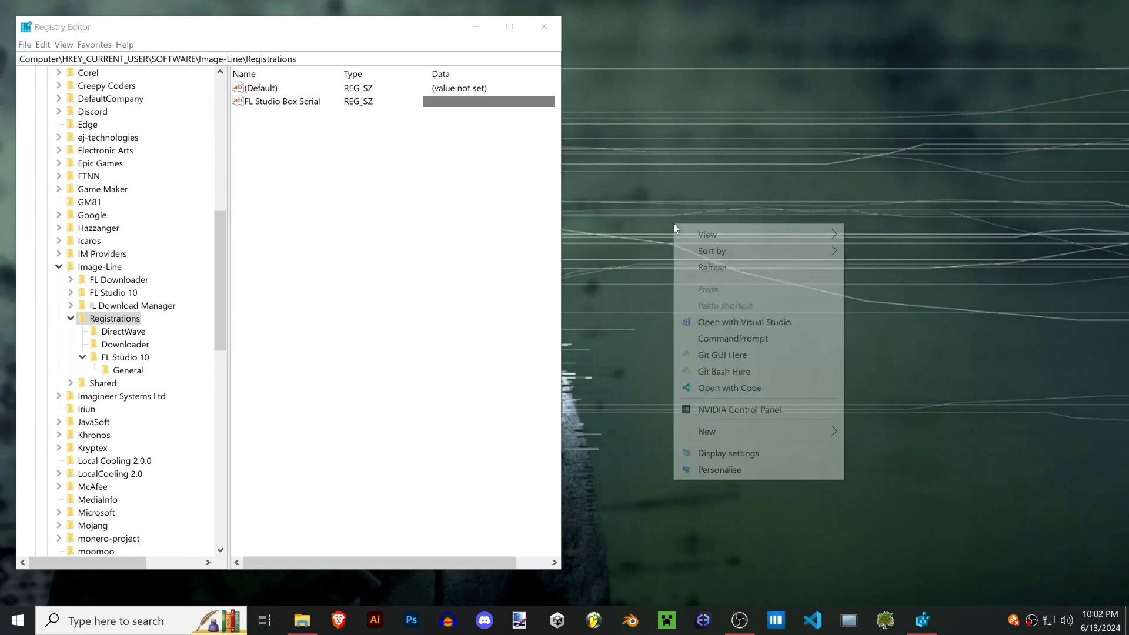
{"action": "mouse_move", "coordinate": [835, 437]}
{"action": "left_click", "coordinate": [918, 536]}
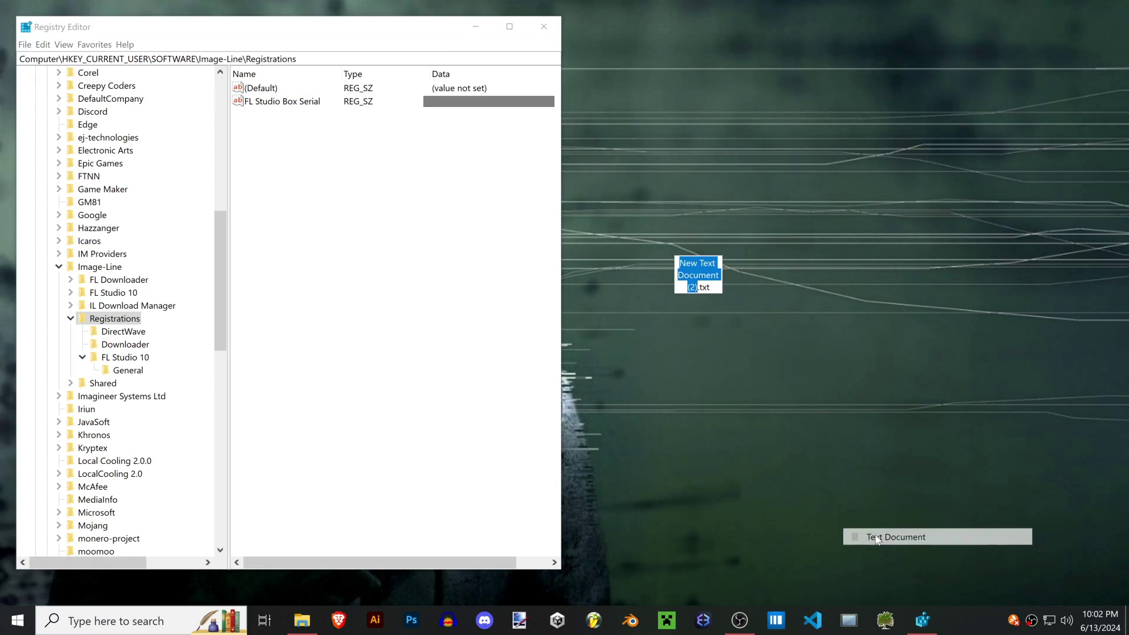
{"action": "type", "text": "Serial"}
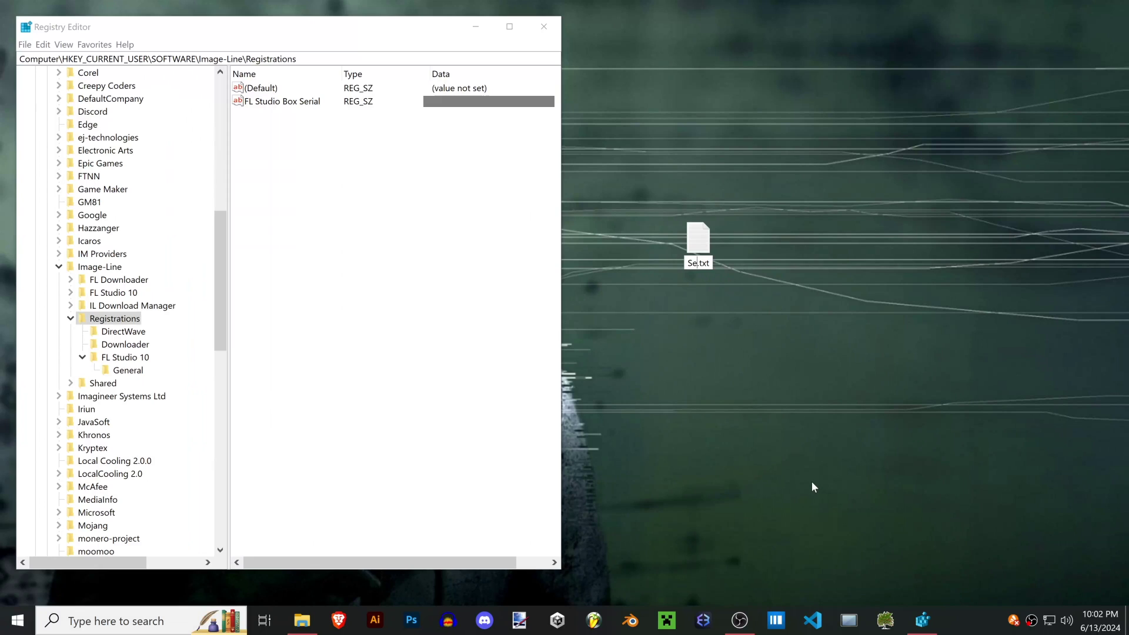
{"action": "key", "text": "Return"}
{"action": "key", "text": "Return"}
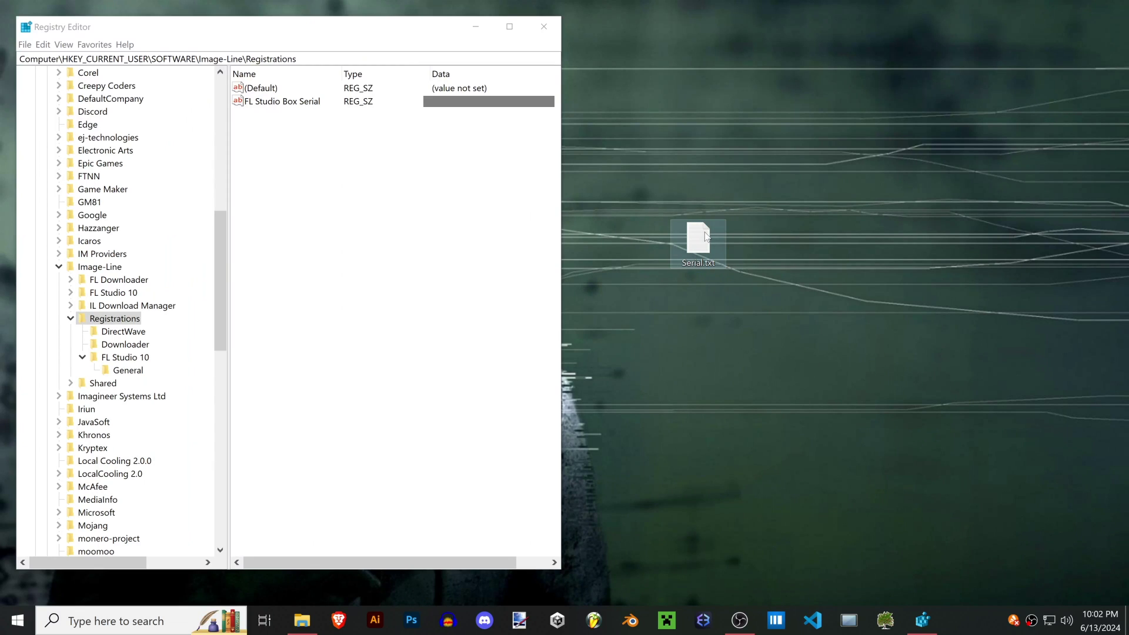
- Type 'Serial ###' into Serial.txt, save it, and move to an empty second line
{"action": "type", "text": "S"}
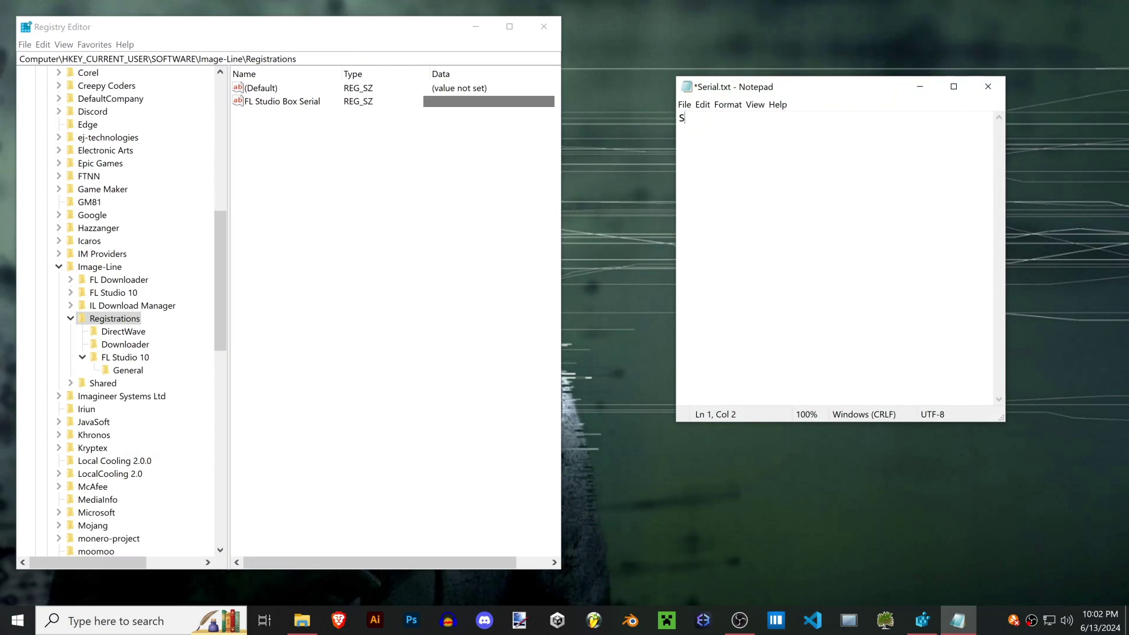
{"action": "type", "text": "erial ###"}
{"action": "key", "text": "ctrl+s"}
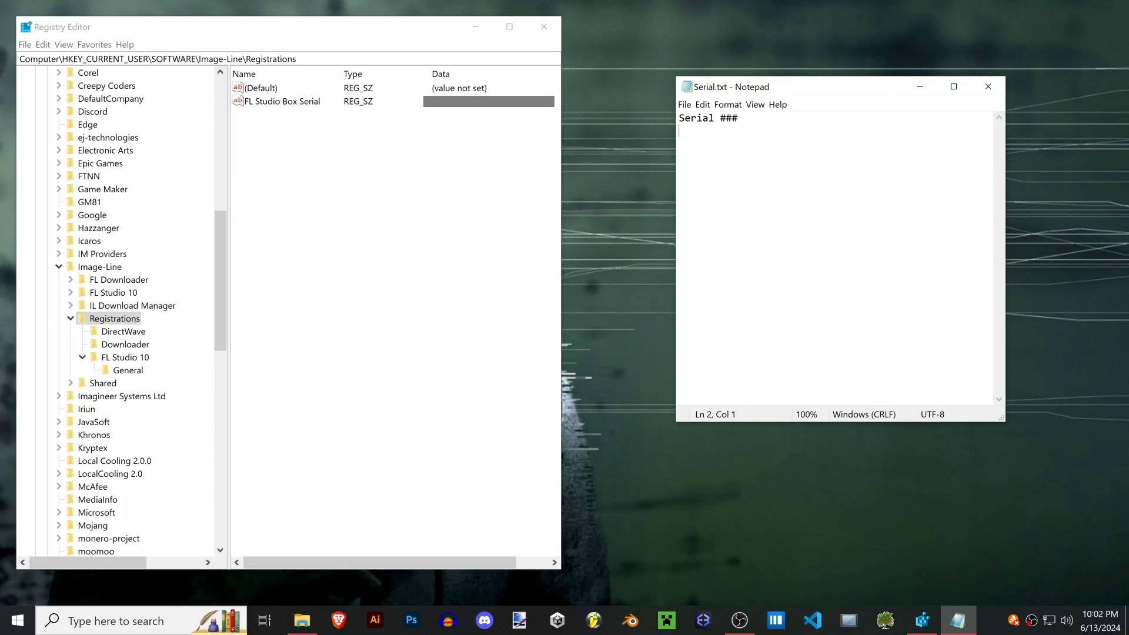
{"action": "key", "text": "ctrl+a"}
{"action": "key", "text": "Right"}
{"action": "key", "text": "shift+Home"}
{"action": "left_click", "coordinate": [680, 131]}
- Return to Registry Editor's value list and rearrange the windows
{"action": "left_click", "coordinate": [440, 117]}
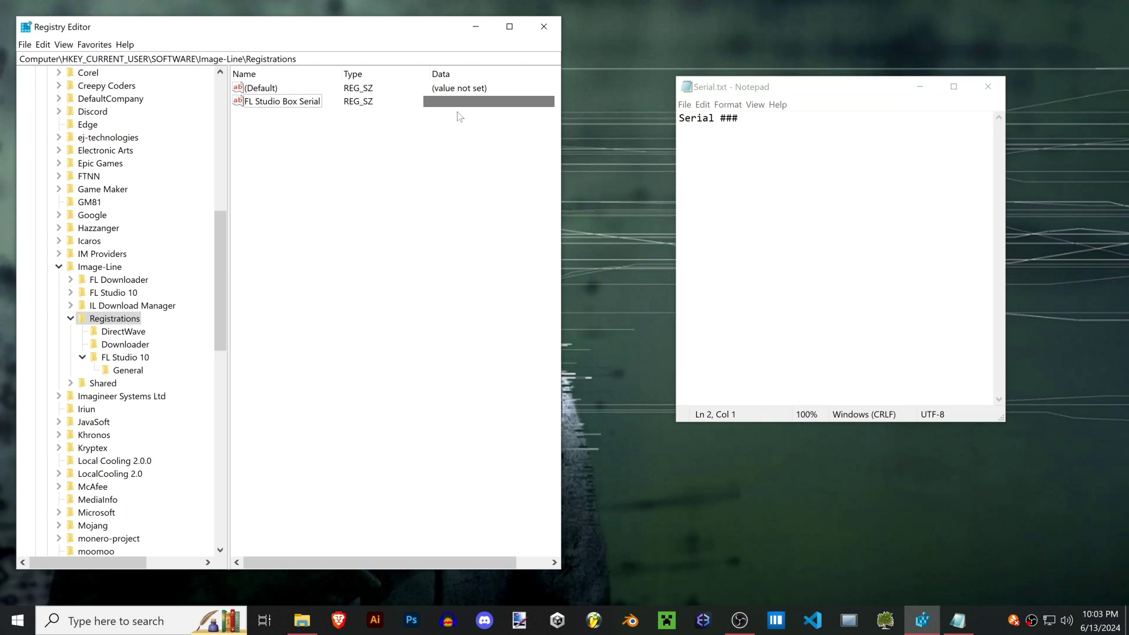
{"action": "scroll", "coordinate": [432, 127], "scroll_direction": "right", "scroll_amount": 3}
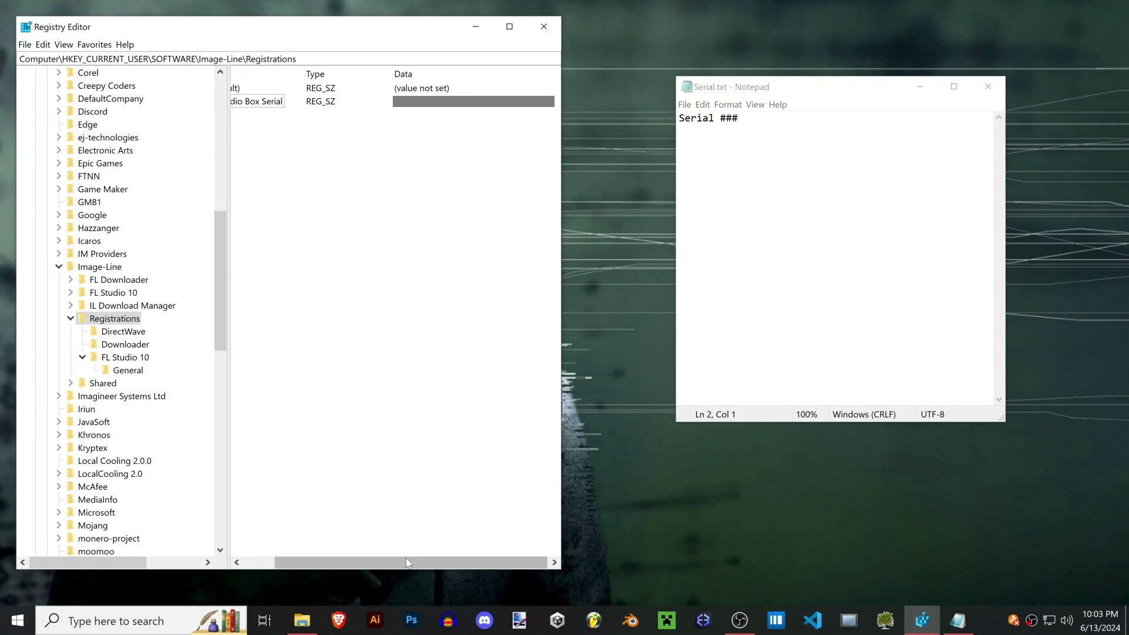
{"action": "left_click_drag", "start_coordinate": [408, 563], "coordinate": [364, 562]}
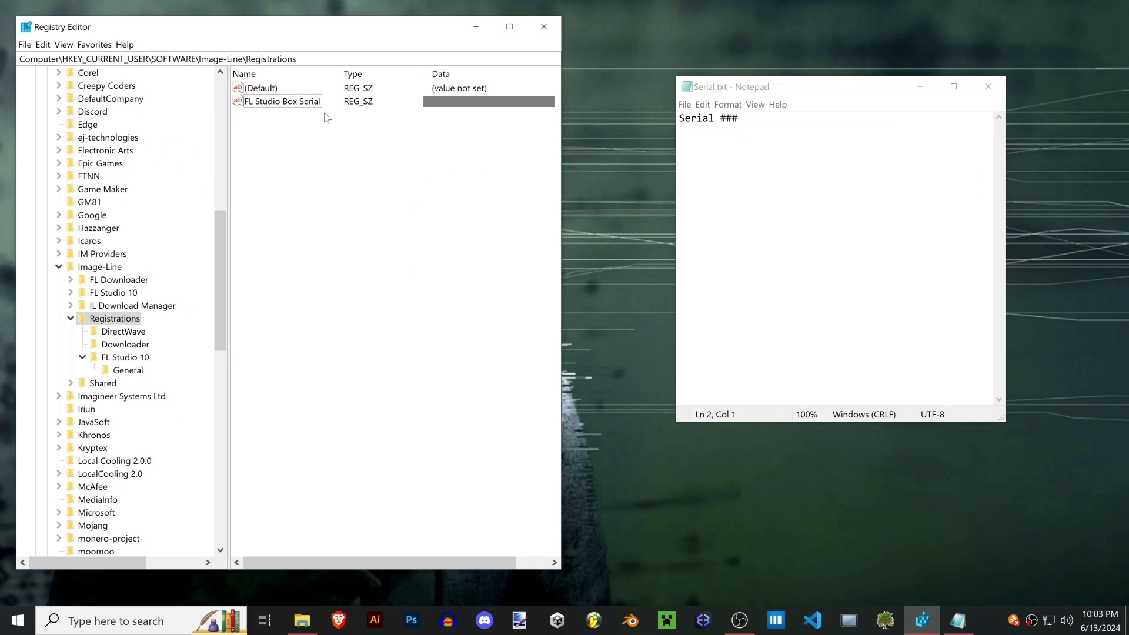
{"action": "left_click_drag", "start_coordinate": [268, 128], "coordinate": [497, 459]}
- Browse the FL Studio 10, DirectWave and Downloader registration keys under Image-Line
{"action": "left_click_drag", "start_coordinate": [457, 357], "coordinate": [341, 192]}
{"action": "left_click", "coordinate": [89, 292]}
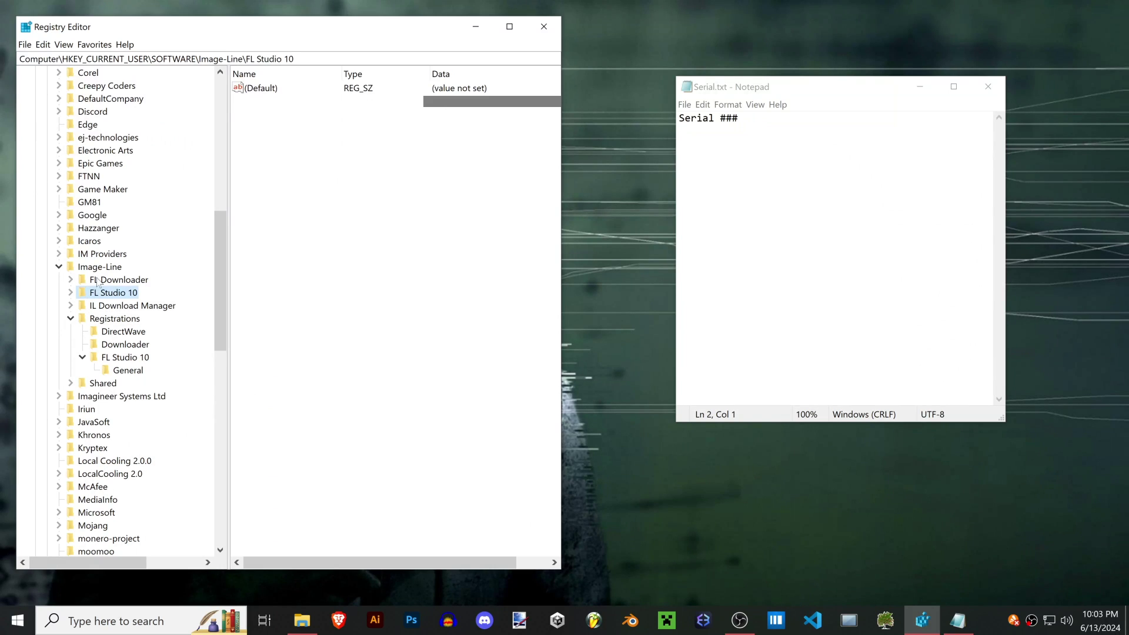
{"action": "left_click", "coordinate": [120, 358]}
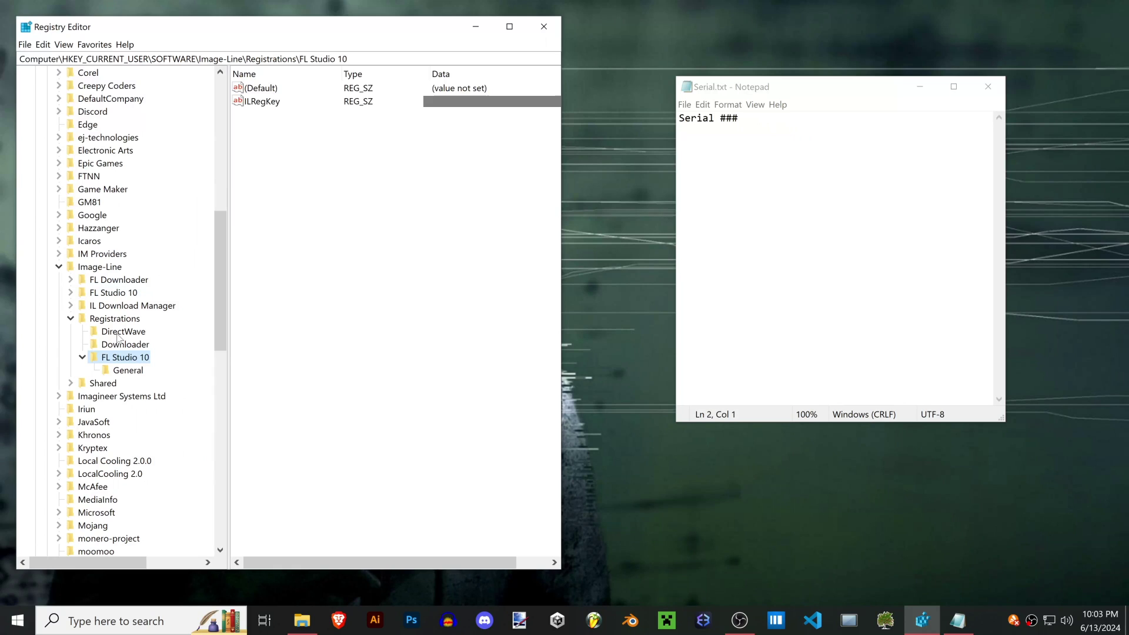
{"action": "left_click", "coordinate": [119, 333]}
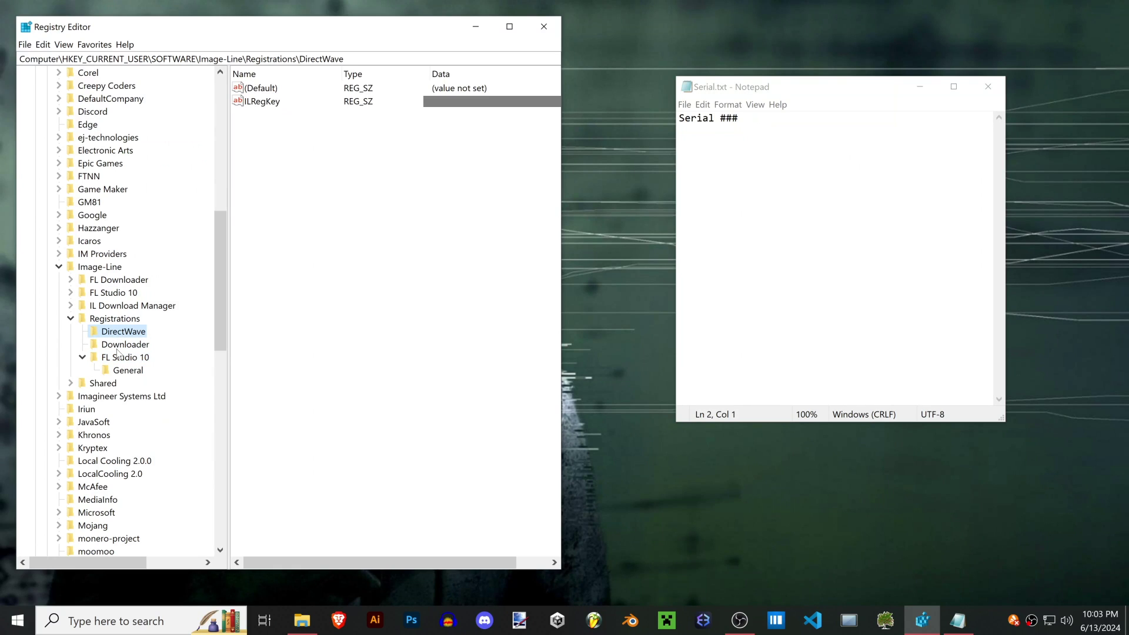
{"action": "left_click", "coordinate": [120, 348]}
{"action": "left_click", "coordinate": [120, 359]}
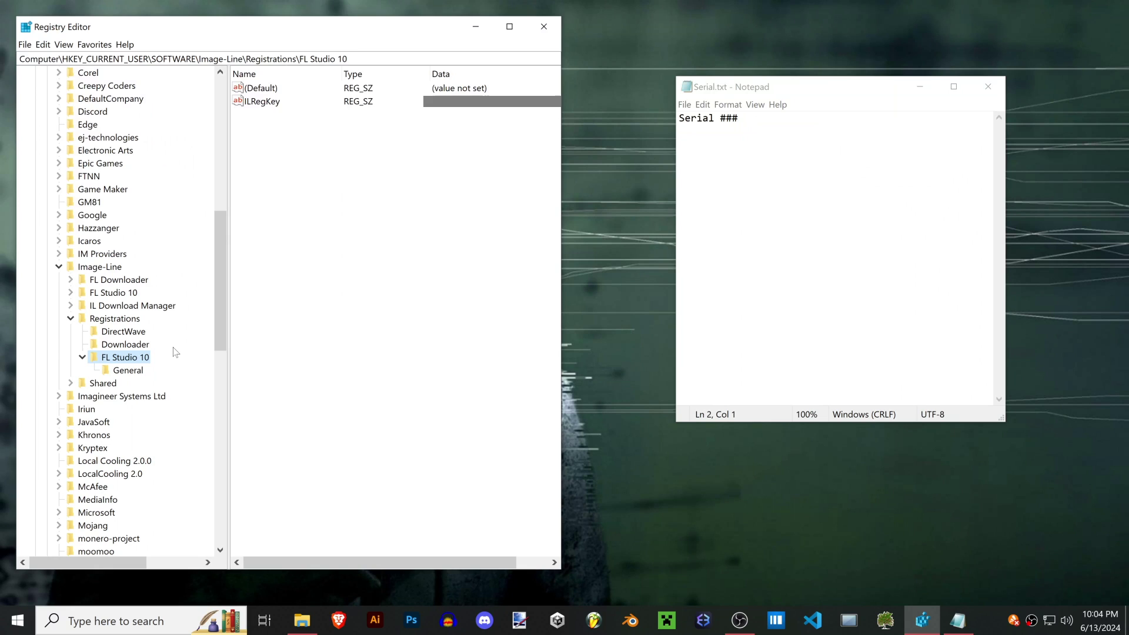
- Check the FL Studio Box Serial value, then settle on Downloader's ILRegKey value
{"action": "left_click", "coordinate": [139, 322]}
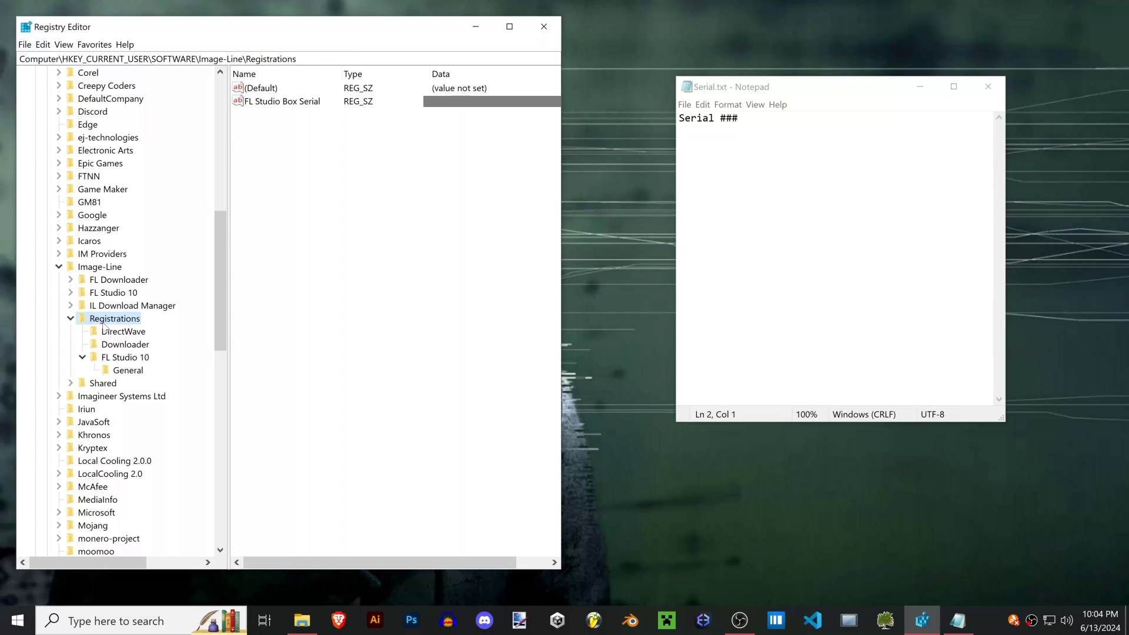
{"action": "left_click", "coordinate": [283, 102]}
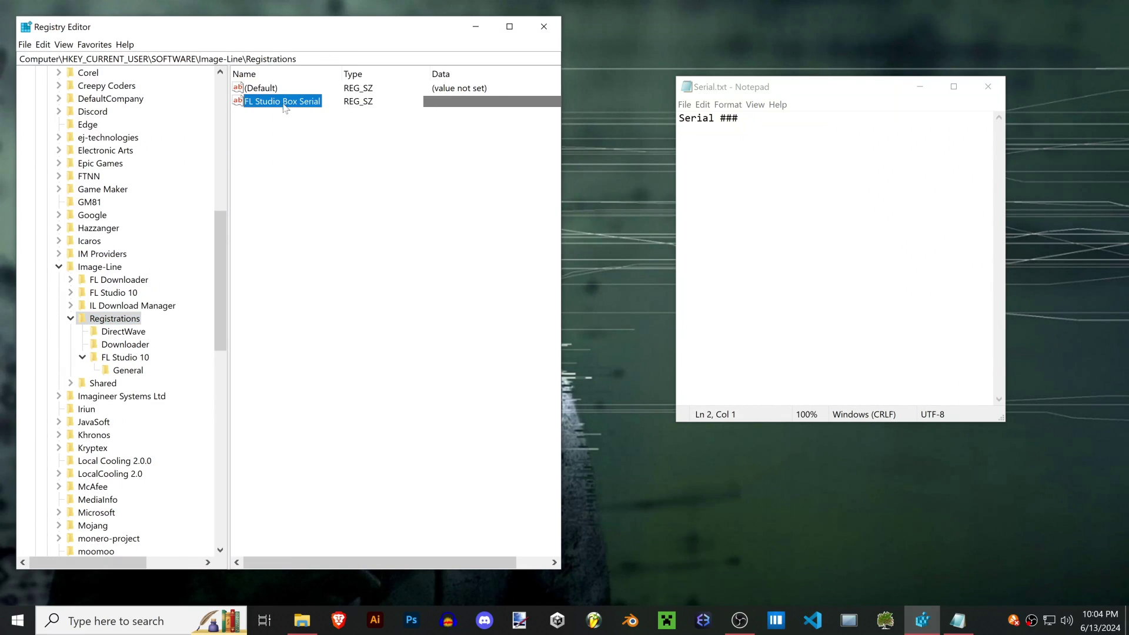
{"action": "left_click", "coordinate": [112, 333]}
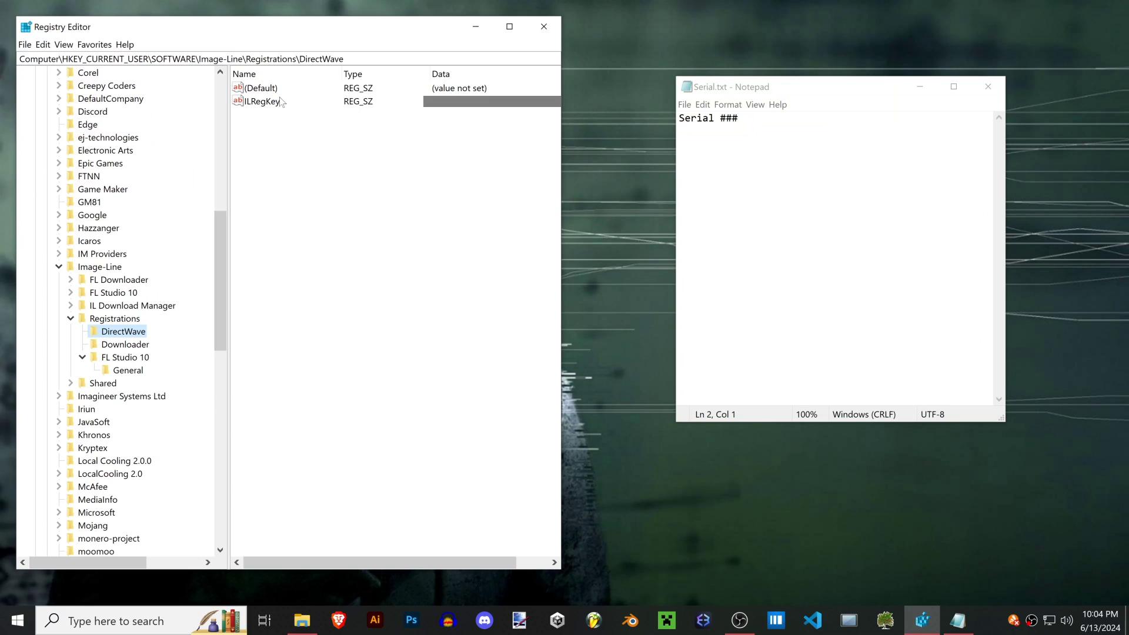
{"action": "left_click", "coordinate": [118, 346]}
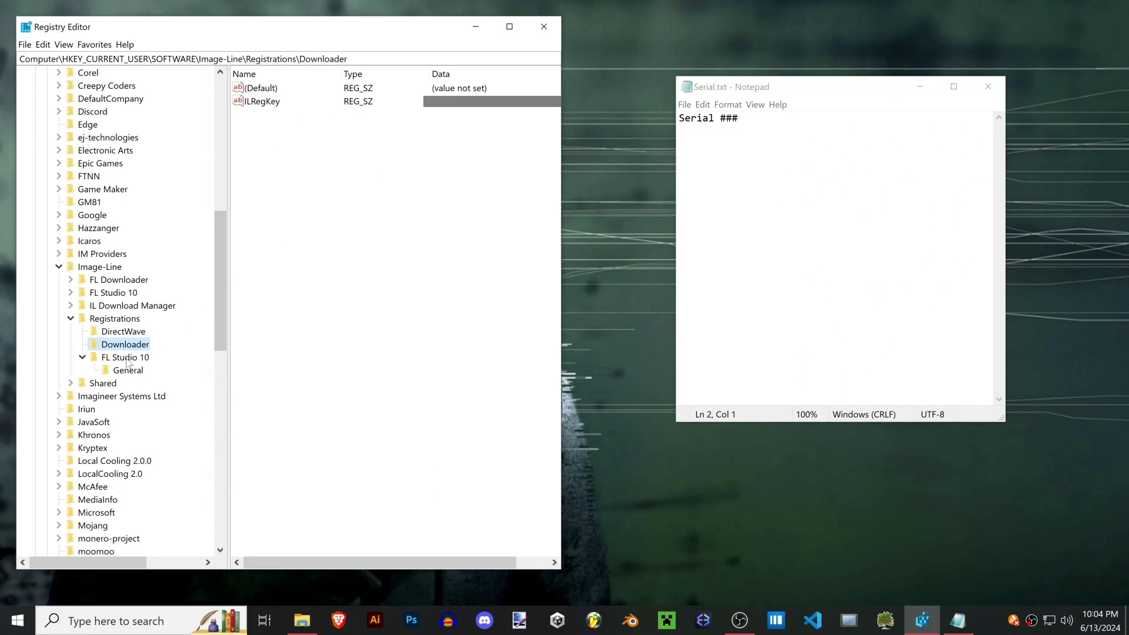
{"action": "left_click", "coordinate": [127, 359]}
{"action": "left_click", "coordinate": [131, 333]}
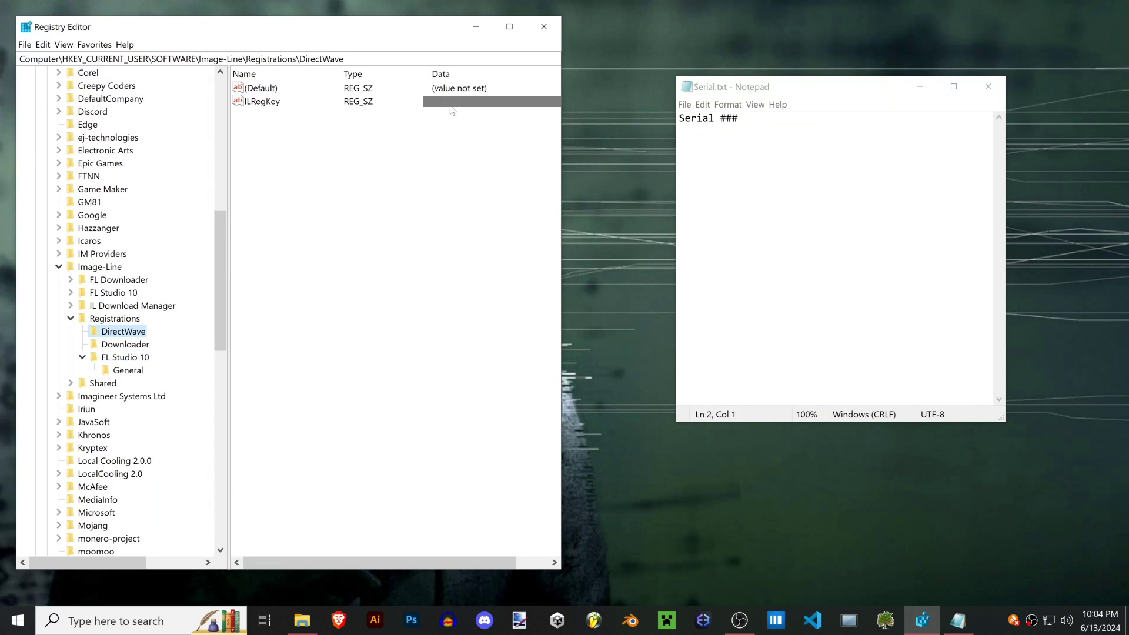
{"action": "left_click", "coordinate": [139, 346]}
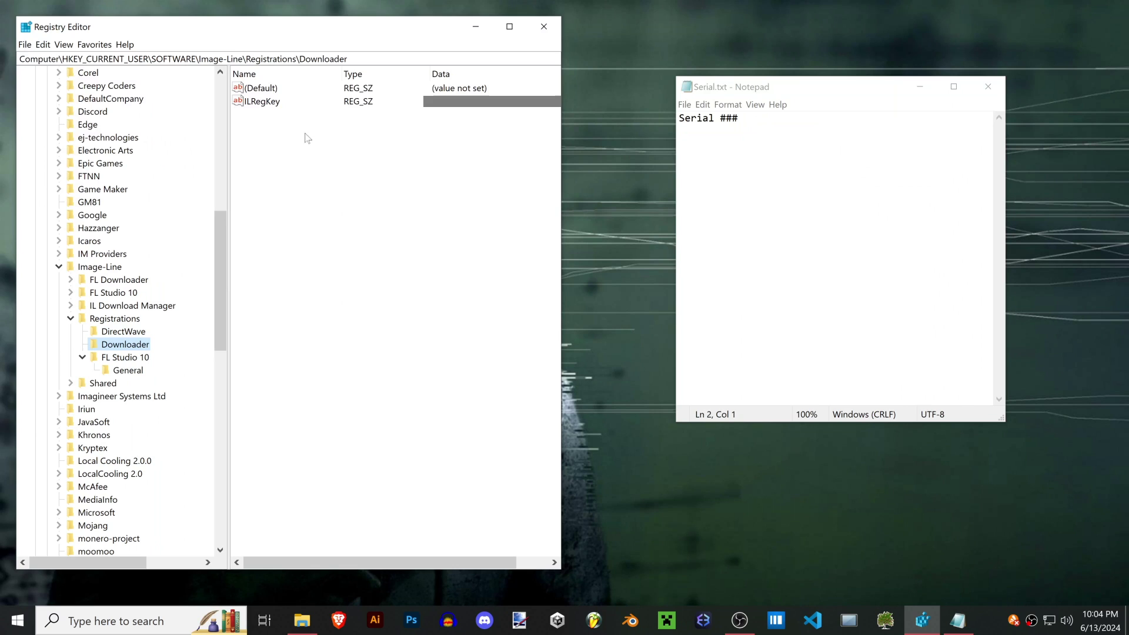
{"action": "left_click", "coordinate": [278, 104]}
- Add 'Downloader ###' and 'FL Studio 10' lines to Serial.txt
{"action": "key", "text": "alt+Tab"}
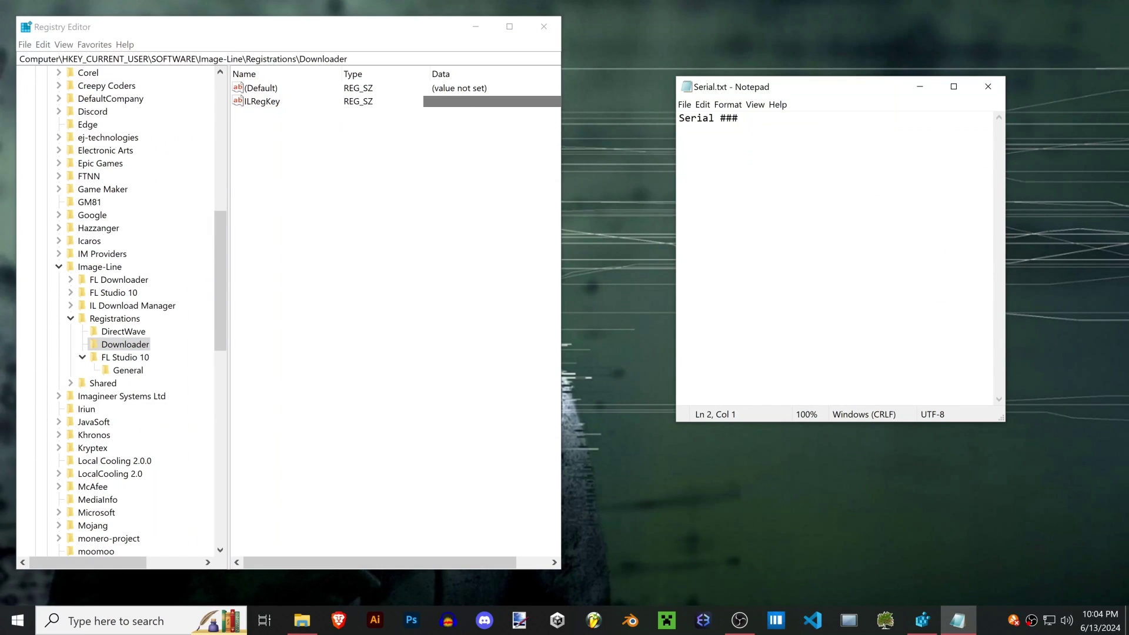
{"action": "type", "text": "Downloade"}
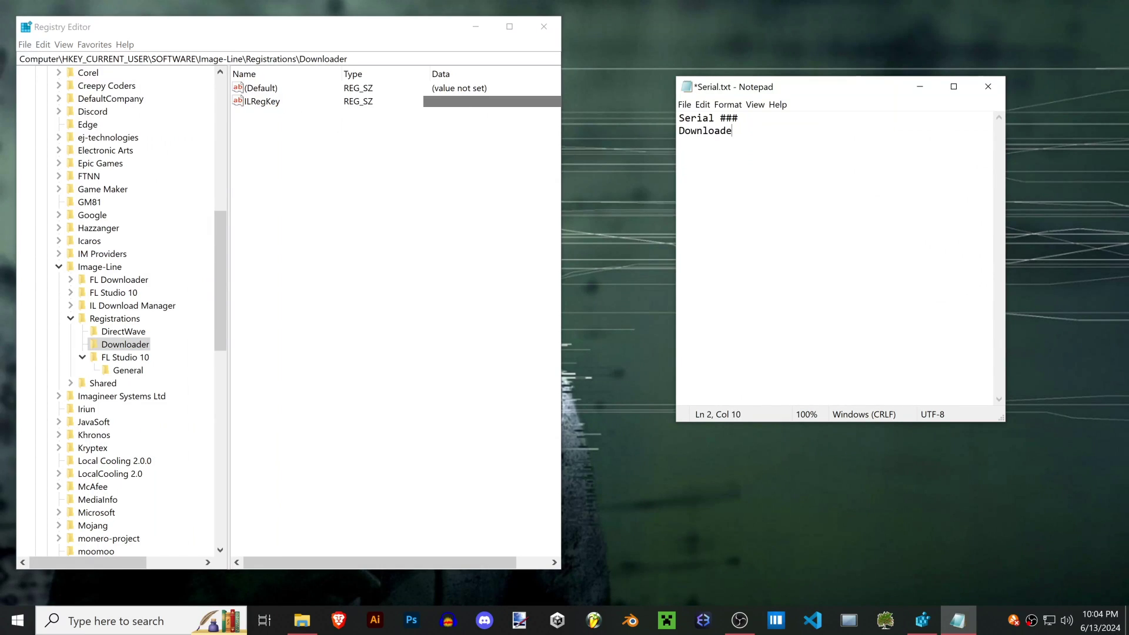
{"action": "type", "text": "r ###"}
{"action": "left_click", "coordinate": [126, 357]}
{"action": "key", "text": "alt+Tab"}
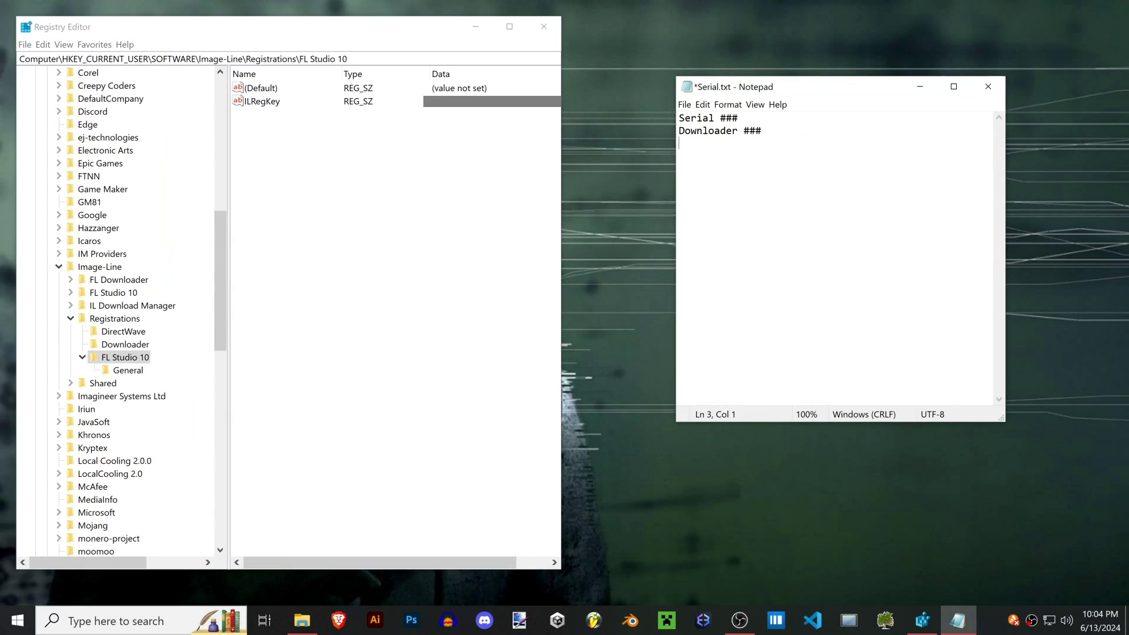
{"action": "type", "text": "FL Studio 10 ###"}
- View the ILRegKey values of FL Studio 10 and Downloader, then close Registry Editor
{"action": "right_click", "coordinate": [262, 101]}
{"action": "left_click", "coordinate": [278, 107]}
{"action": "left_click", "coordinate": [259, 179]}
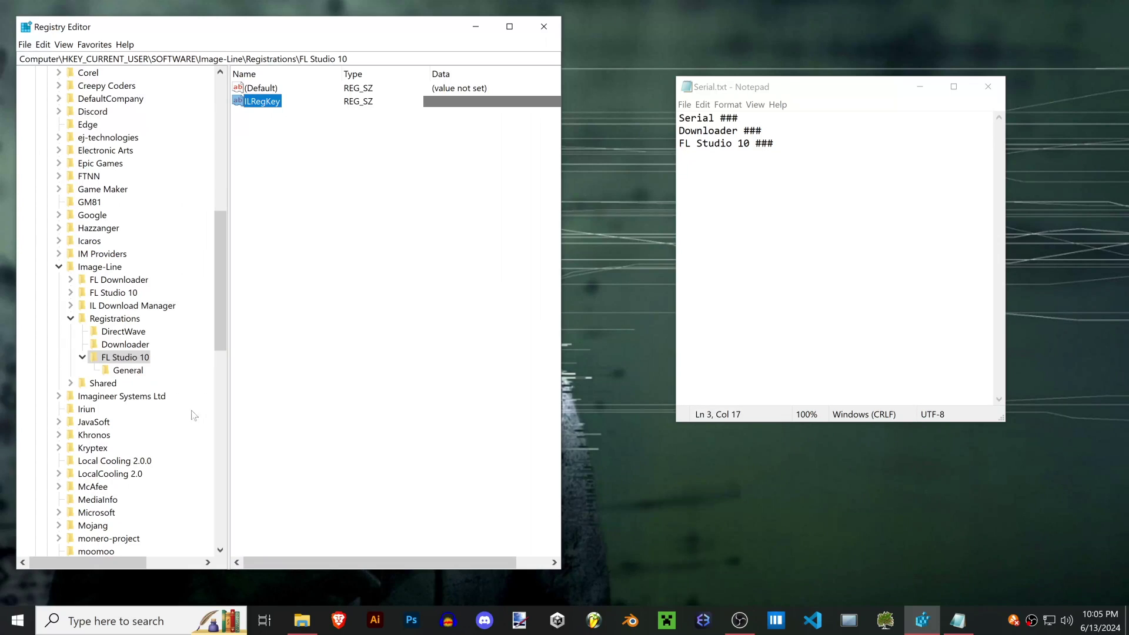
{"action": "left_click", "coordinate": [126, 344]}
{"action": "right_click", "coordinate": [262, 101]}
{"action": "left_click", "coordinate": [282, 110]}
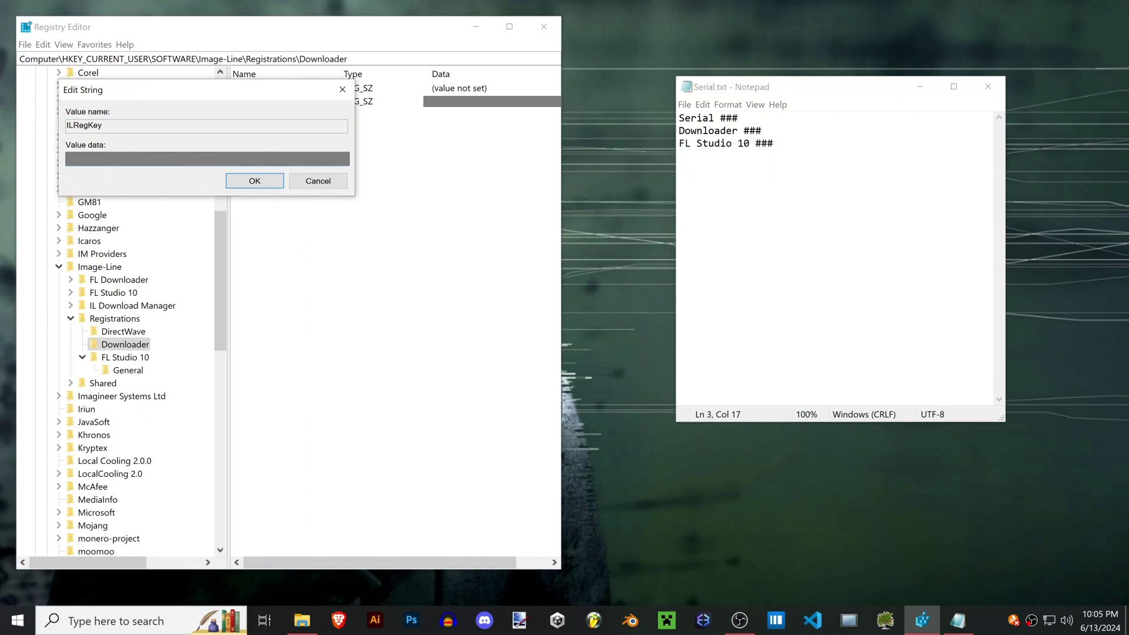
{"action": "left_click", "coordinate": [244, 181]}
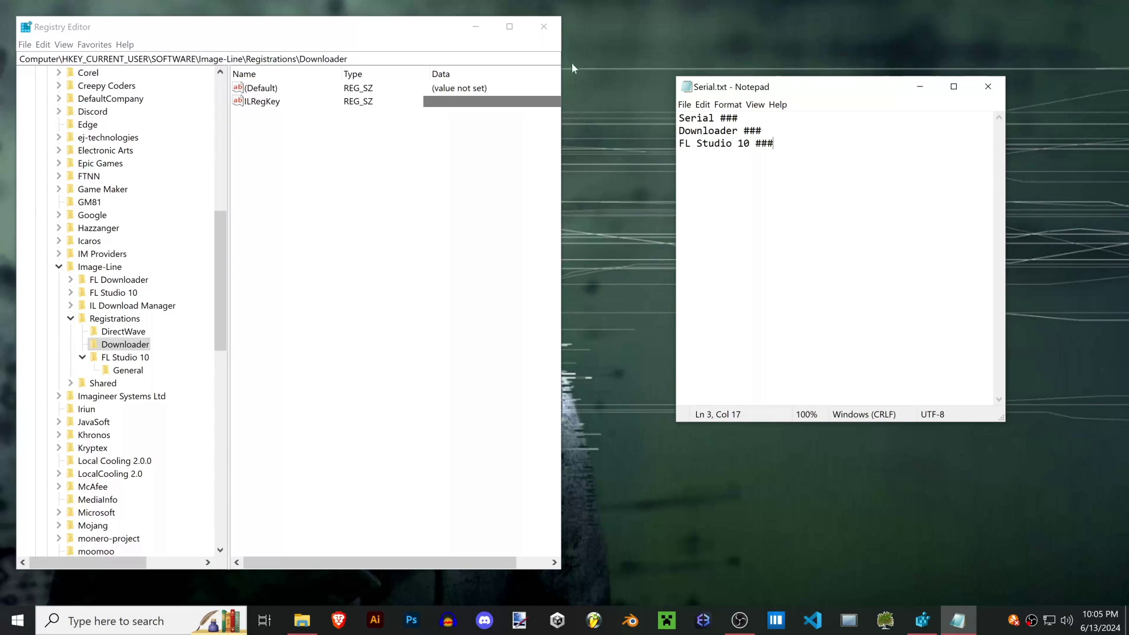
{"action": "left_click", "coordinate": [544, 26]}
- Close Notepad, then reposition and select the Serial.txt file on the desktop
{"action": "left_click", "coordinate": [992, 92]}
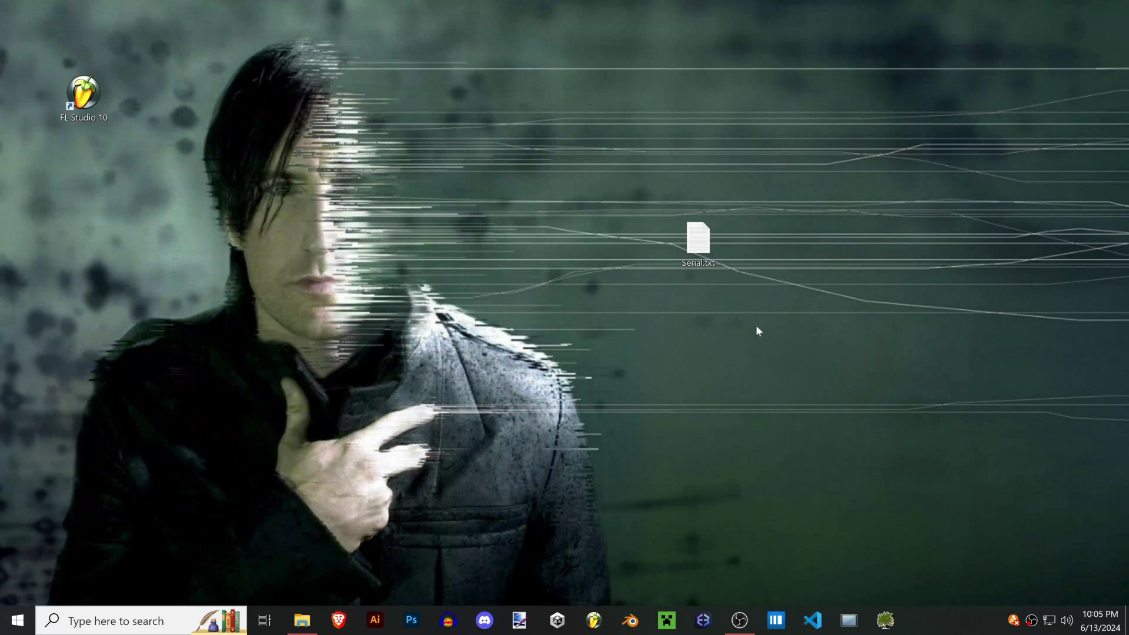
{"action": "left_click_drag", "start_coordinate": [802, 318], "coordinate": [642, 196]}
{"action": "mouse_move", "coordinate": [700, 244]}
{"action": "left_mouse_down"}
{"action": "mouse_move", "coordinate": [628, 292]}
{"action": "mouse_move", "coordinate": [695, 245]}
{"action": "left_mouse_up"}
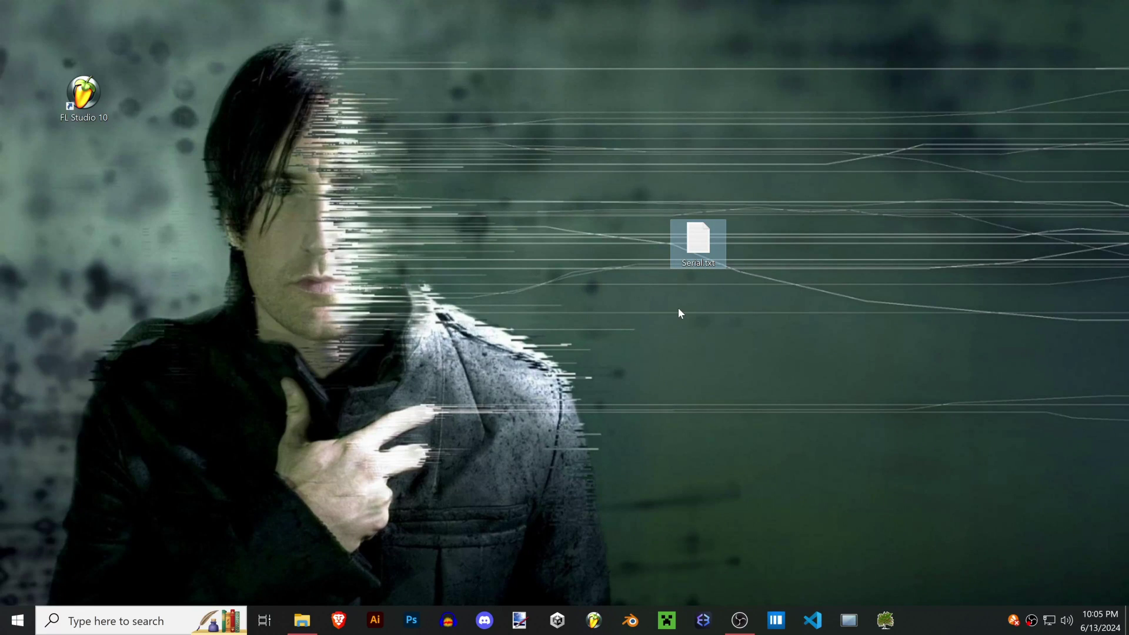
{"action": "left_click_drag", "start_coordinate": [739, 332], "coordinate": [647, 277]}
{"action": "left_click", "coordinate": [598, 313]}
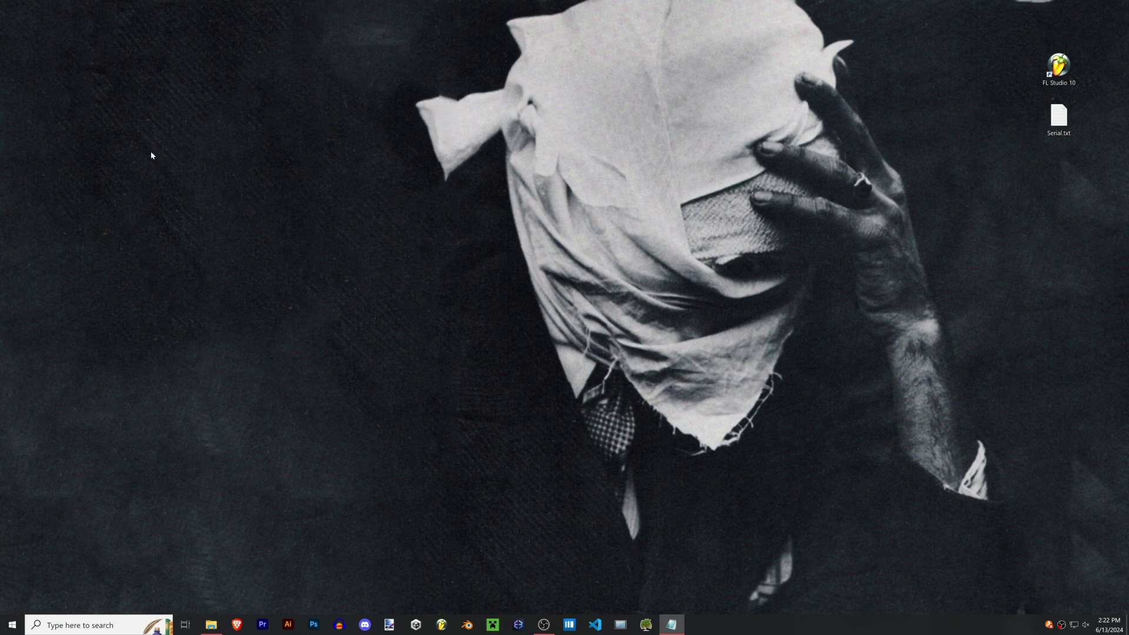
{"action": "left_click_drag", "start_coordinate": [131, 127], "coordinate": [427, 350]}
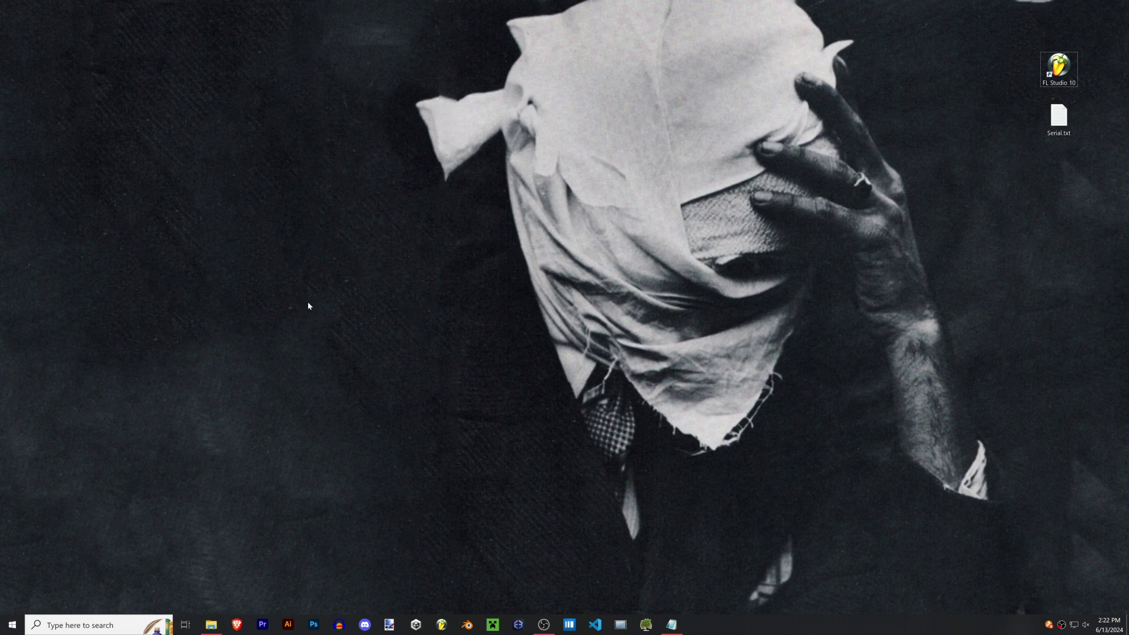
{"action": "left_click", "coordinate": [1059, 118]}
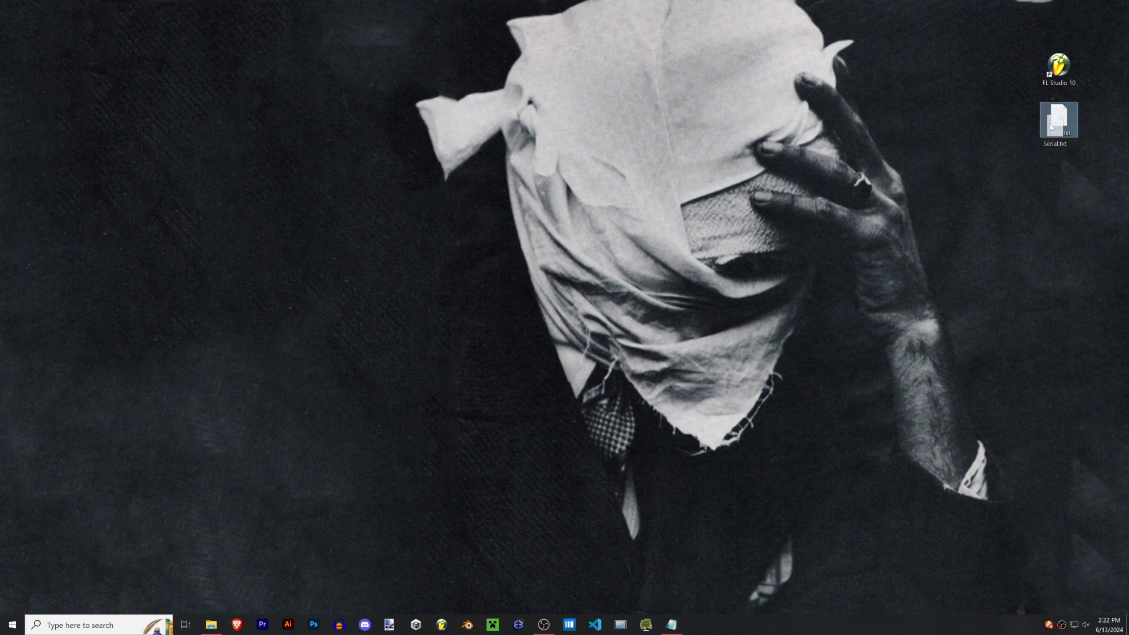
{"action": "double_click", "coordinate": [1057, 70]}
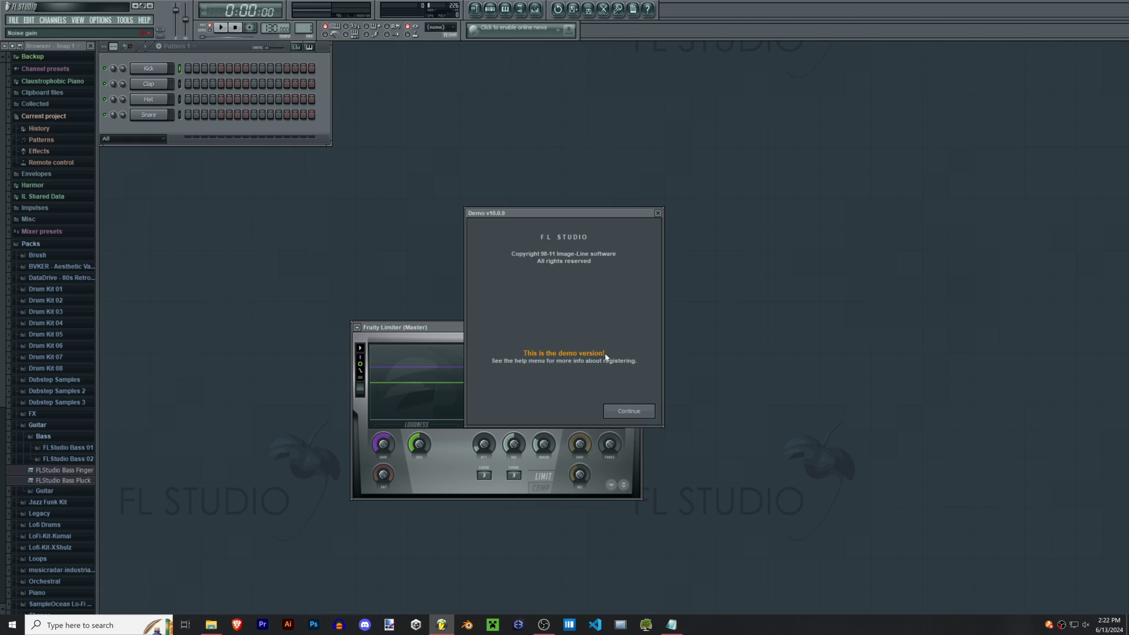
{"action": "left_click", "coordinate": [629, 411]}
{"action": "left_click", "coordinate": [13, 20]}
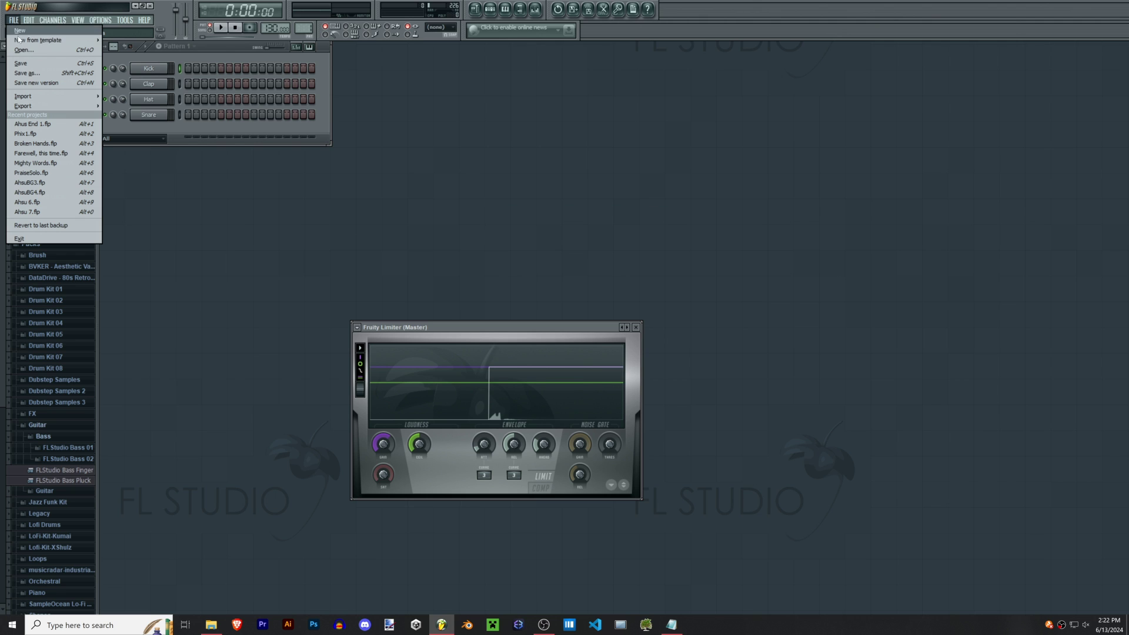
{"action": "key", "text": "Escape"}
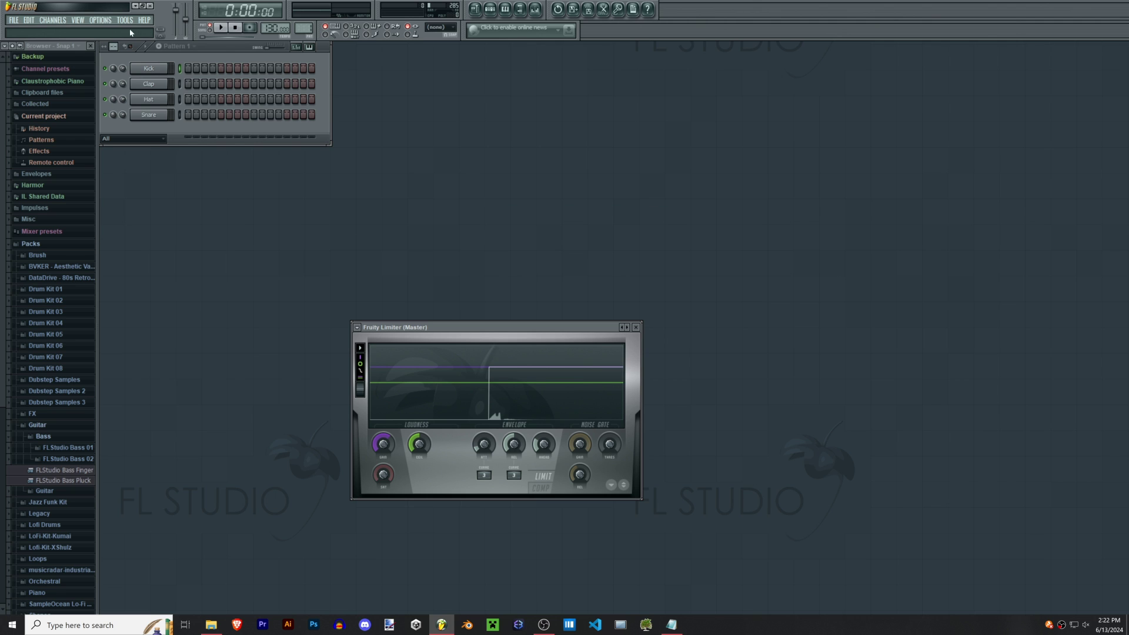
{"action": "left_click", "coordinate": [151, 6]}
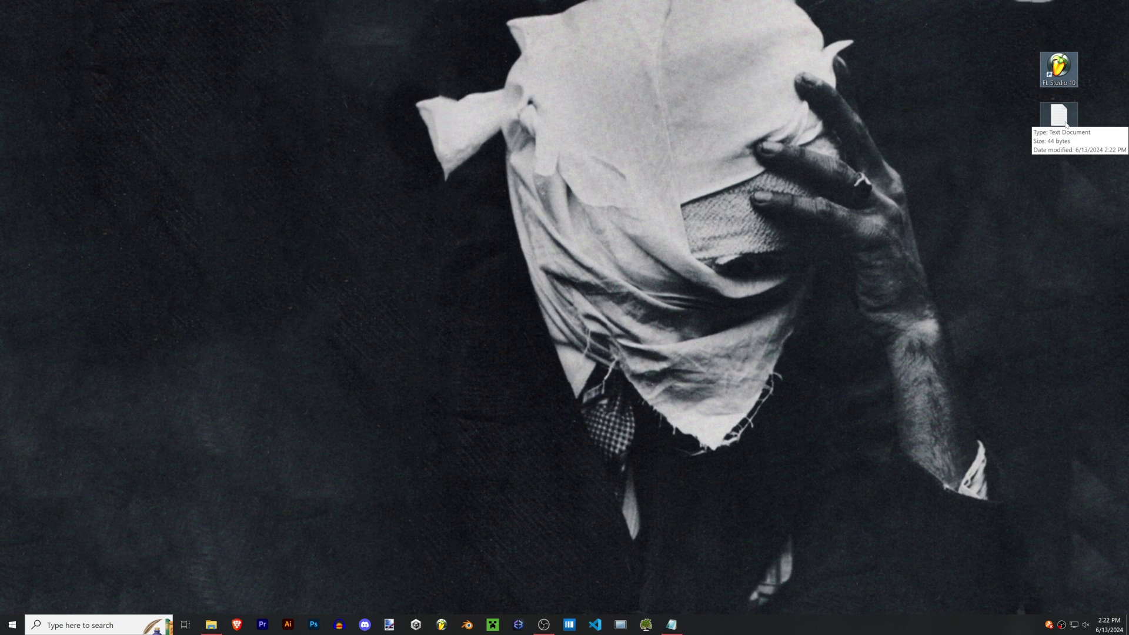
- Reopen Serial.txt and launch Registry Editor via a 'regedit' search
{"action": "double_click", "coordinate": [1063, 121]}
{"action": "left_click_drag", "start_coordinate": [212, 126], "coordinate": [203, 78]}
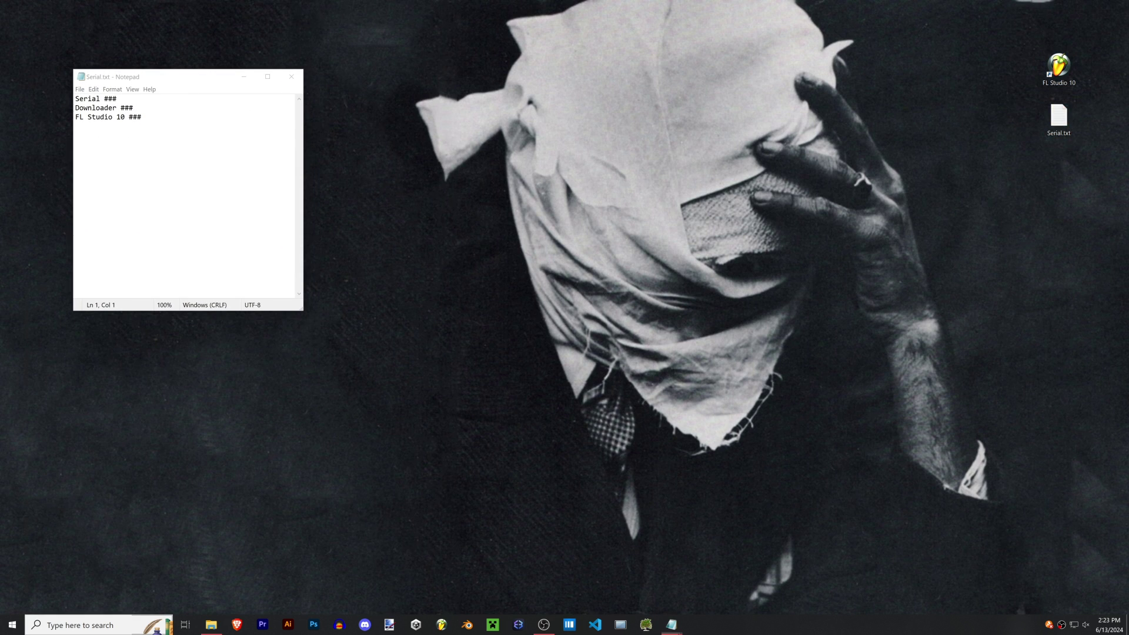
{"action": "left_click", "coordinate": [111, 625]}
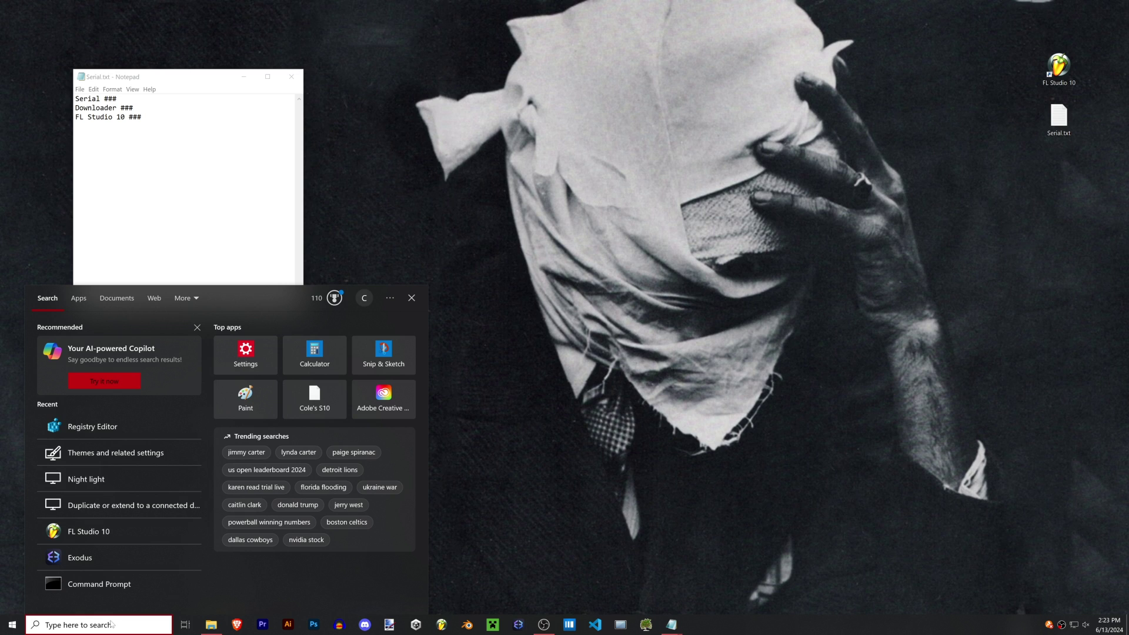
{"action": "type", "text": "registry"}
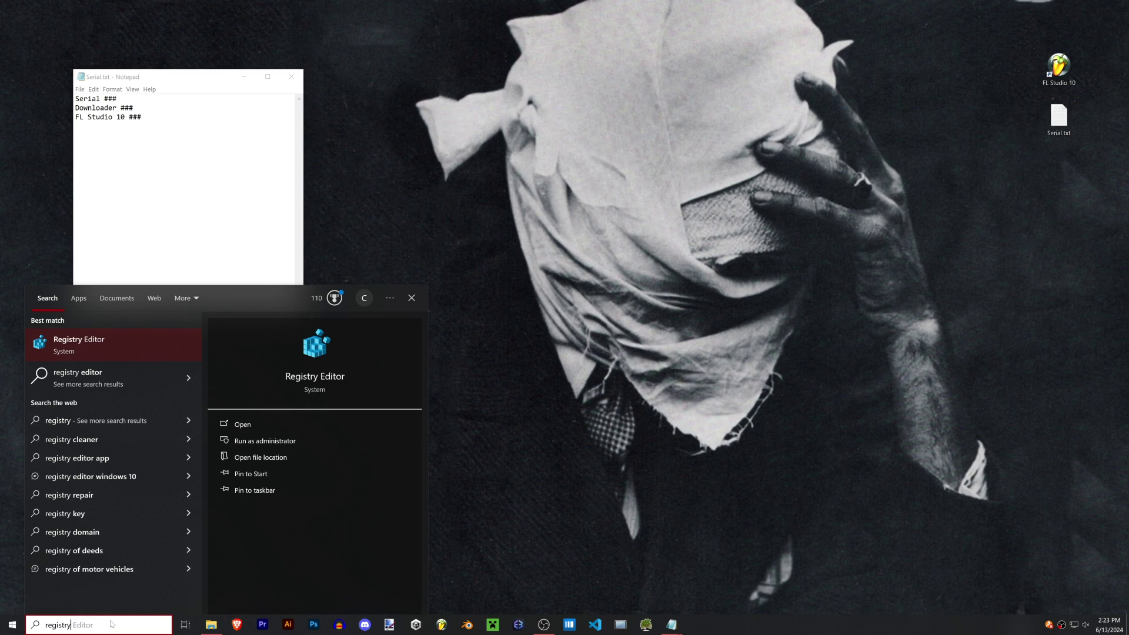
{"action": "key", "text": "BackSpace"}
{"action": "key", "text": "BackSpace"}
{"action": "key", "text": "BackSpace"}
{"action": "key", "text": "BackSpace"}
{"action": "key", "text": "BackSpace"}
{"action": "key", "text": "BackSpace"}
{"action": "key", "text": "BackSpace"}
{"action": "key", "text": "BackSpace"}
{"action": "type", "text": "regedit"}
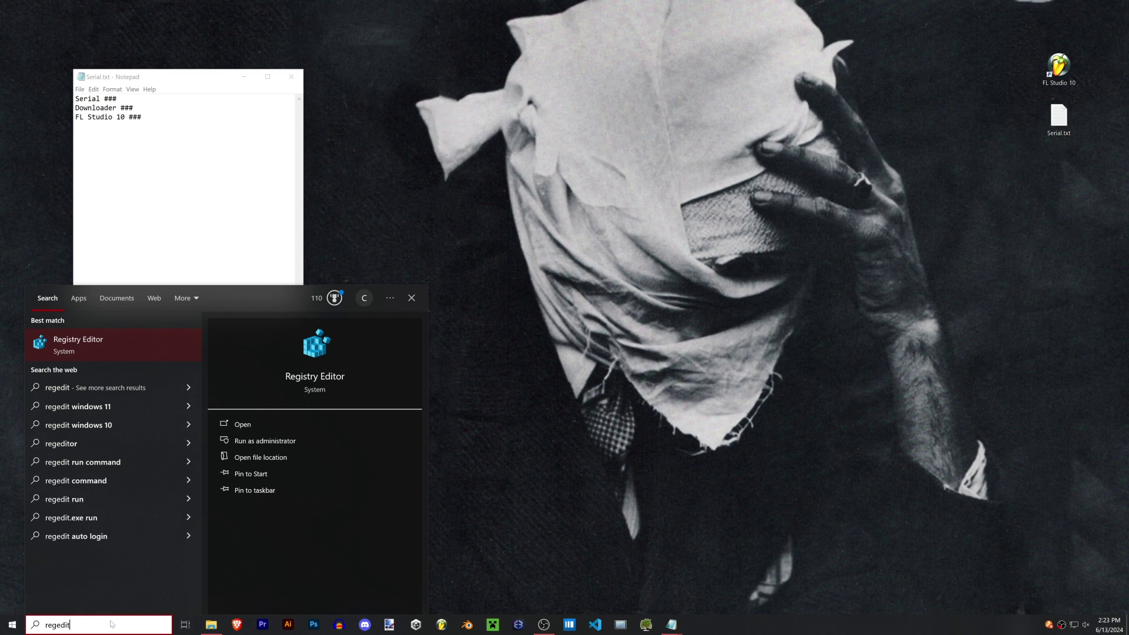
{"action": "key", "text": "Return"}
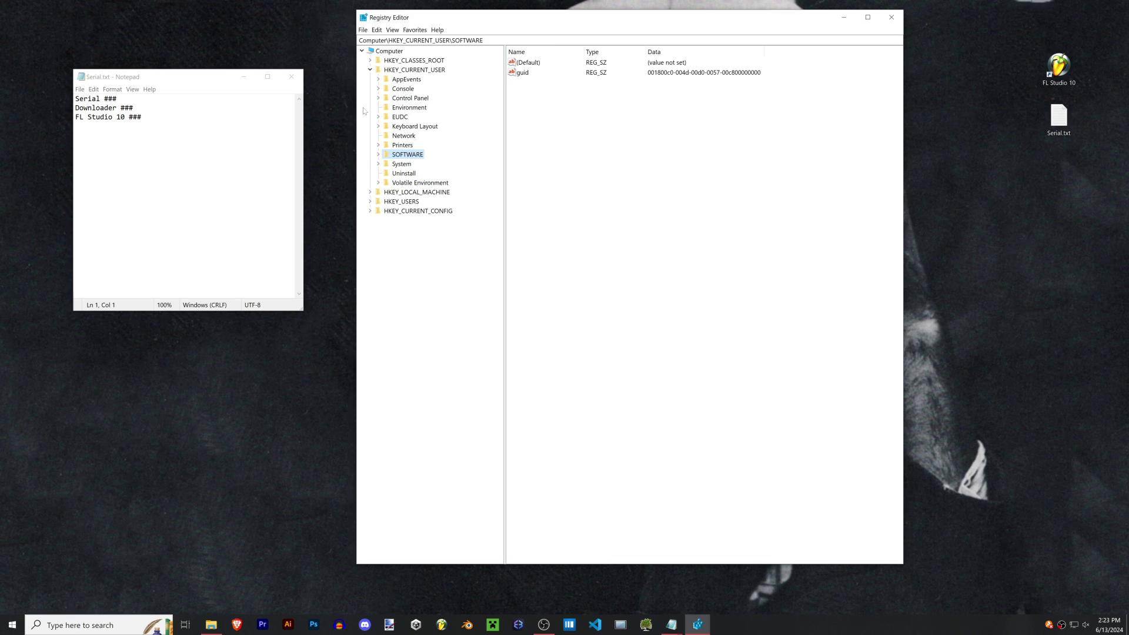
- Expand HKEY_CURRENT_USER > SOFTWARE > Image-Line to list its Registrations subkeys
{"action": "left_click", "coordinate": [370, 70]}
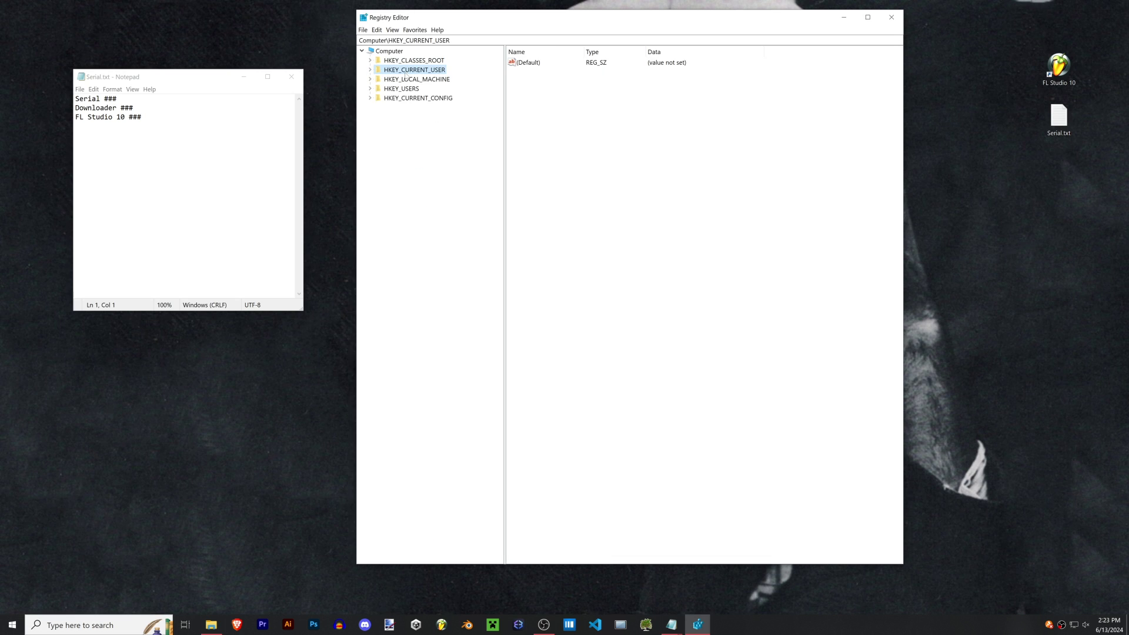
{"action": "left_click", "coordinate": [370, 70]}
{"action": "left_click", "coordinate": [381, 155]}
{"action": "left_click", "coordinate": [379, 155]}
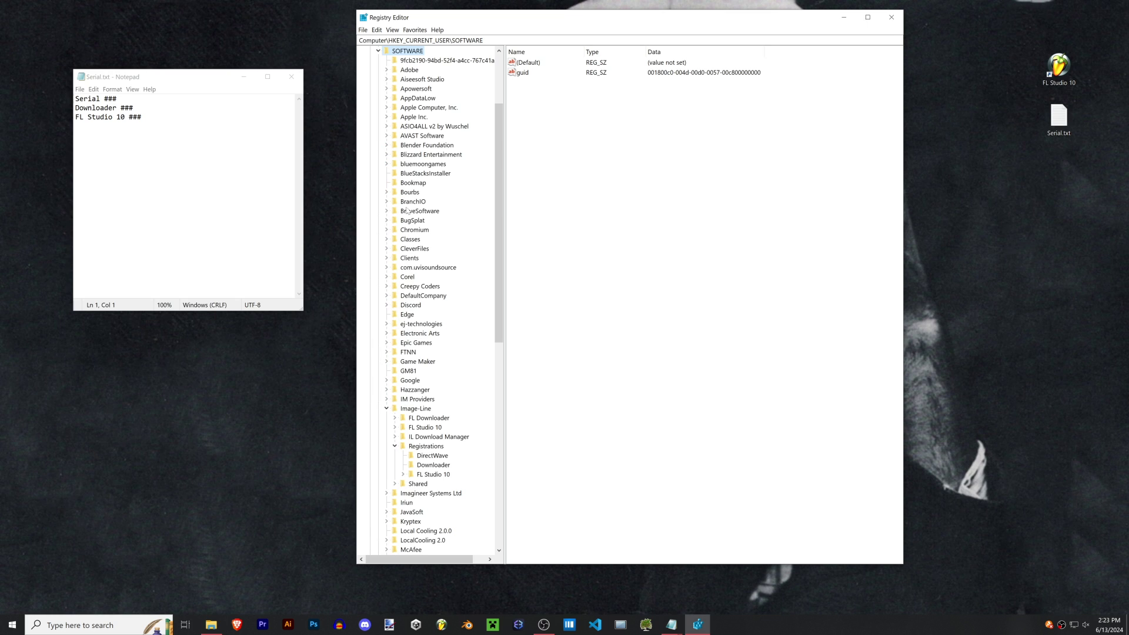
{"action": "scroll", "coordinate": [441, 392], "scroll_direction": "down", "scroll_amount": 2}
{"action": "left_click", "coordinate": [416, 352]}
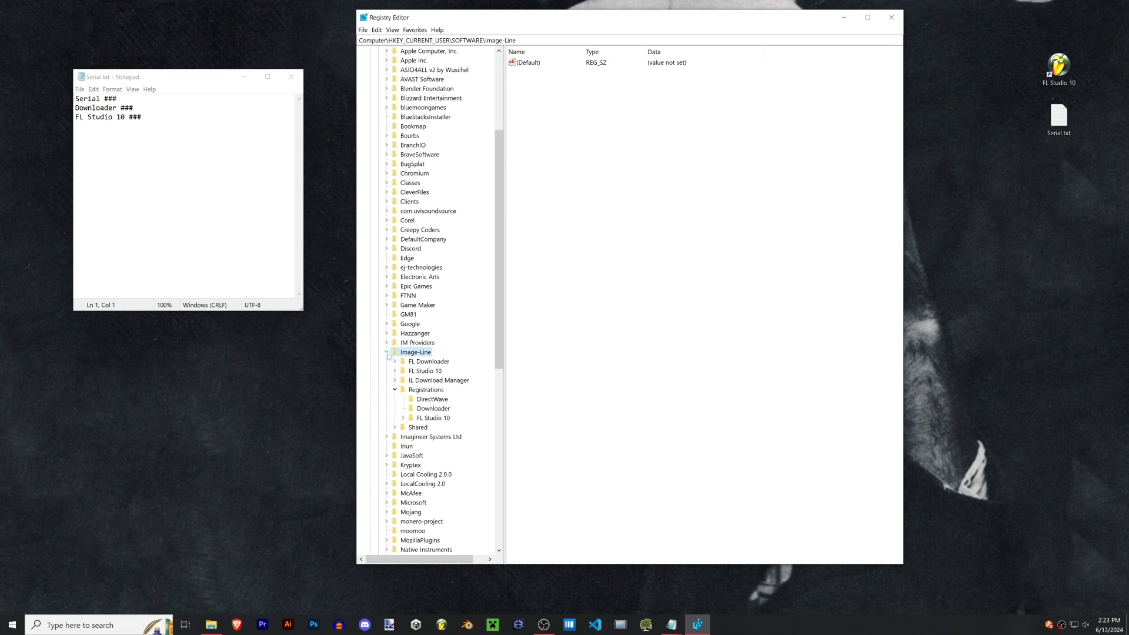
{"action": "double_click", "coordinate": [399, 356]}
{"action": "double_click", "coordinate": [399, 356]}
{"action": "scroll", "coordinate": [409, 236], "scroll_direction": "up", "scroll_amount": 6}
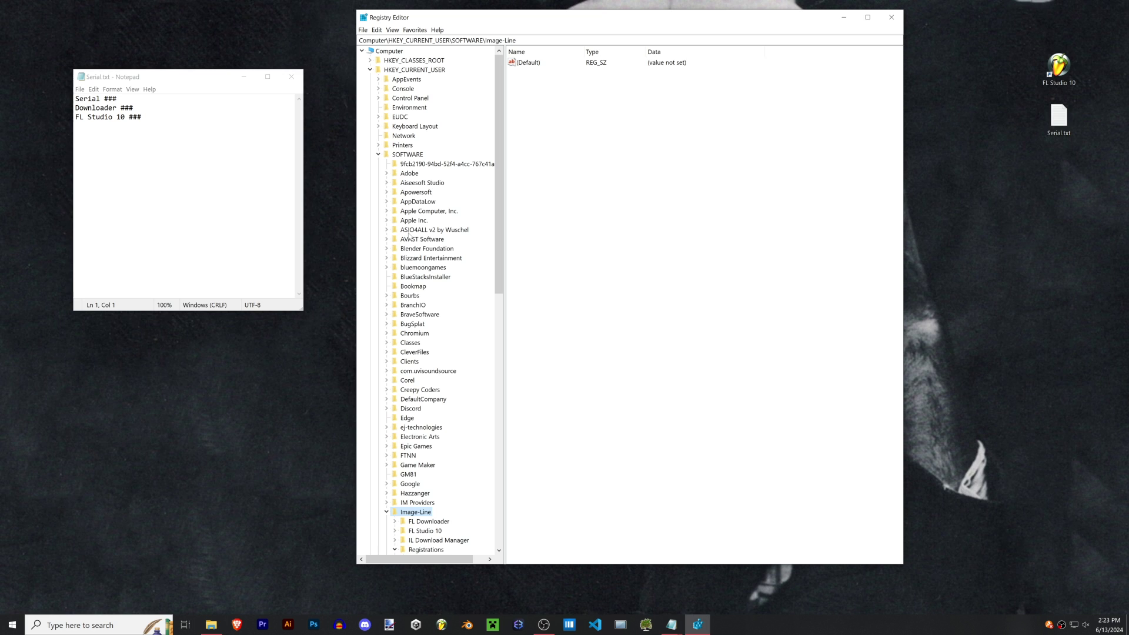
- Look through HKEY_LOCAL_MACHINE\SOFTWARE and HKEY_USERS, then collapse them again
{"action": "left_click", "coordinate": [370, 70]}
{"action": "left_click", "coordinate": [412, 78]}
{"action": "left_click", "coordinate": [370, 79]}
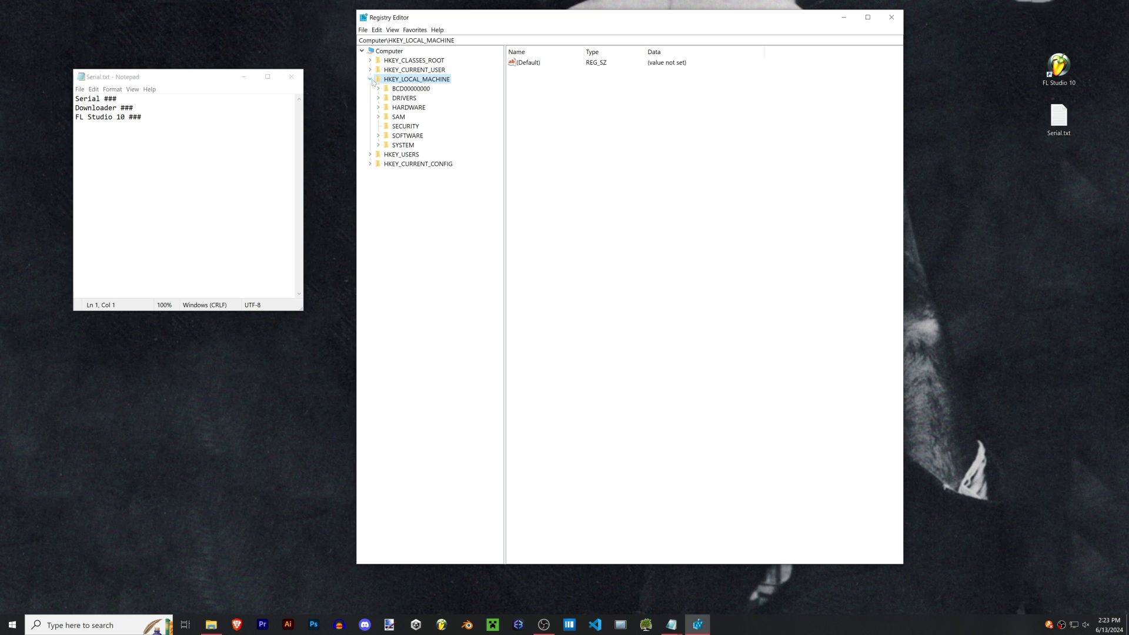
{"action": "left_click", "coordinate": [379, 136]}
{"action": "scroll", "coordinate": [410, 313], "scroll_direction": "up", "scroll_amount": 3}
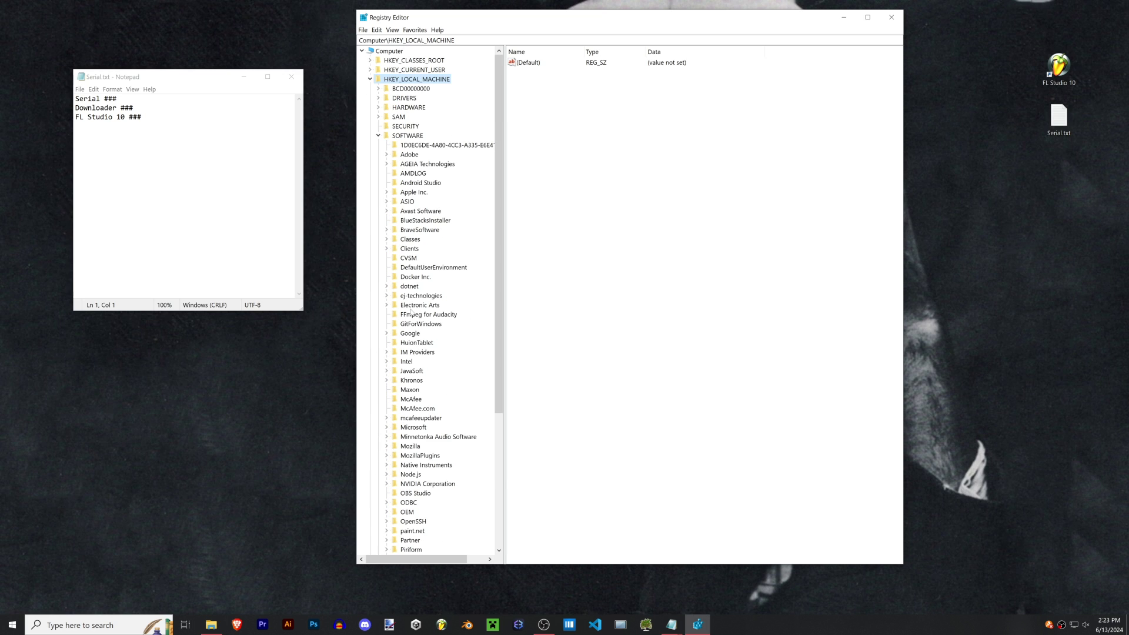
{"action": "left_click", "coordinate": [370, 79]}
{"action": "left_click", "coordinate": [388, 89]}
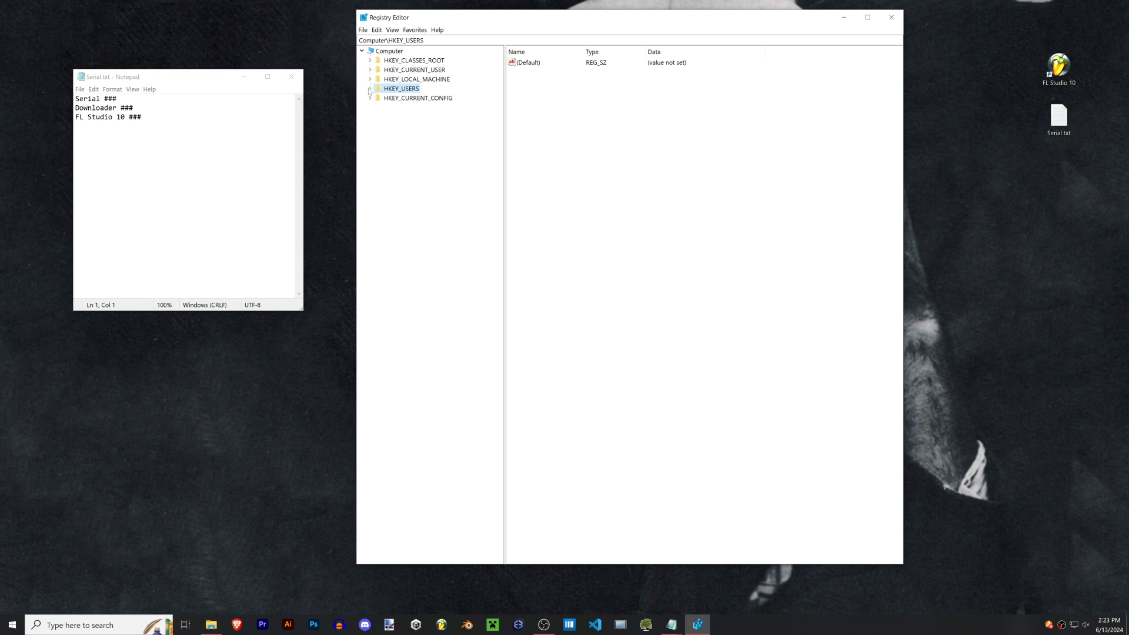
{"action": "left_click", "coordinate": [370, 89]}
{"action": "left_click", "coordinate": [369, 89]}
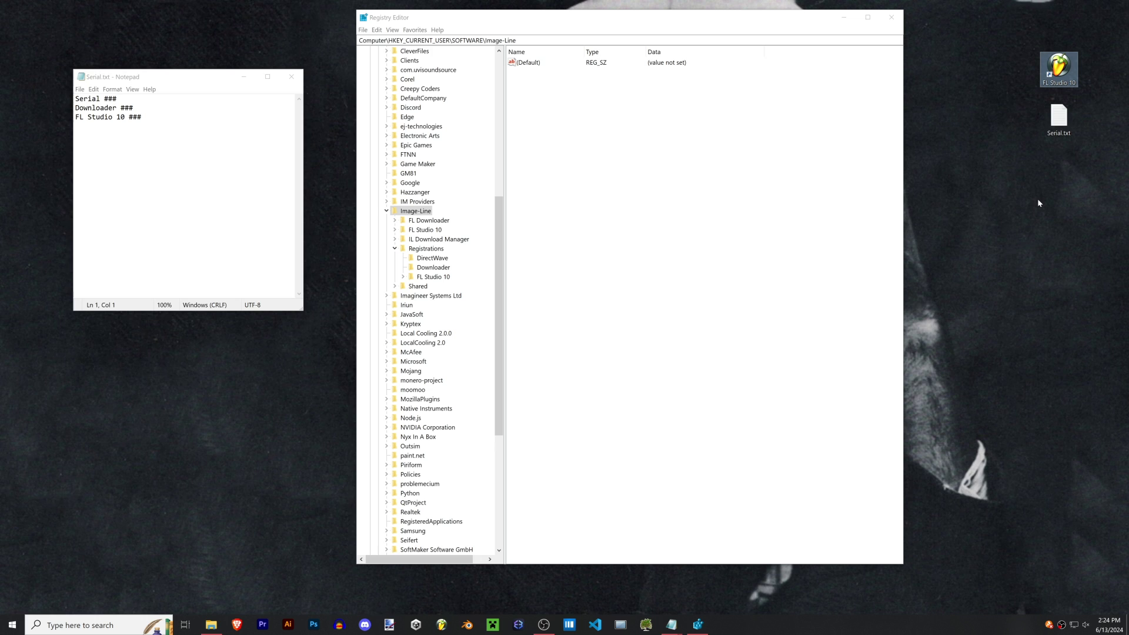
- Open the Registrations key and highlight the 'FL Studio 10' line in Serial.txt
{"action": "key", "text": "alt+Tab"}
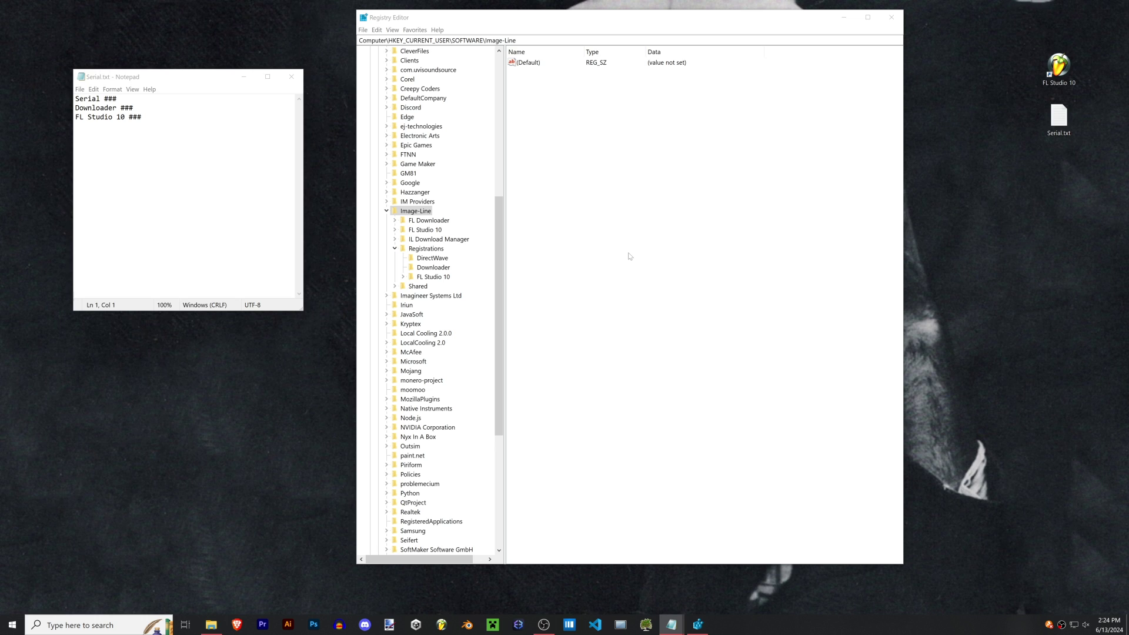
{"action": "left_click", "coordinate": [418, 249]}
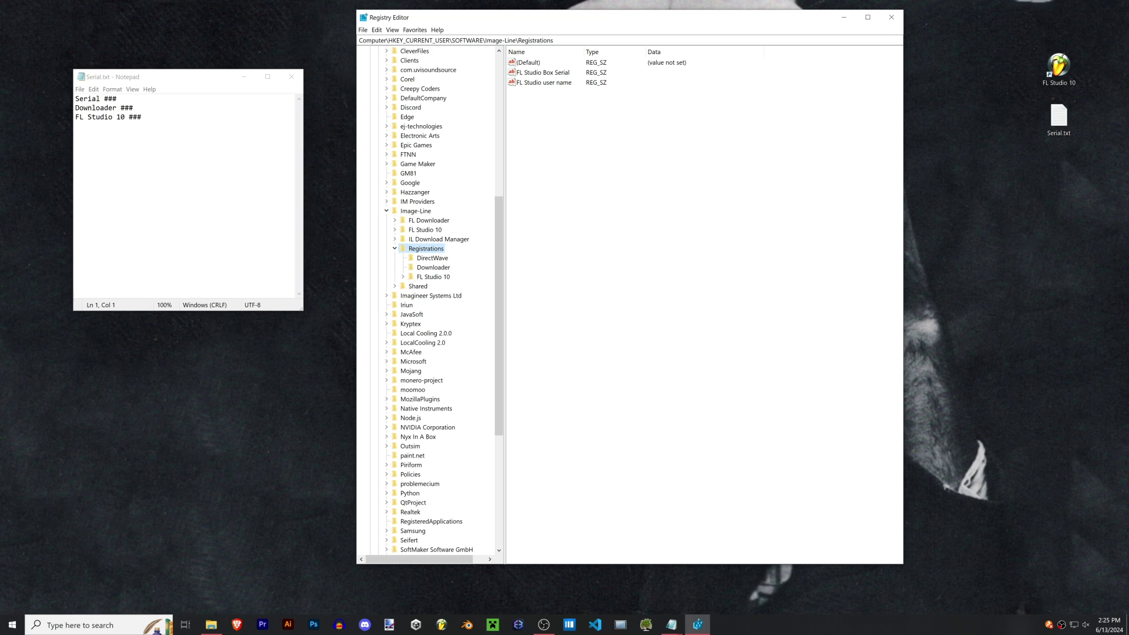
{"action": "left_click_drag", "start_coordinate": [75, 108], "coordinate": [125, 117]}
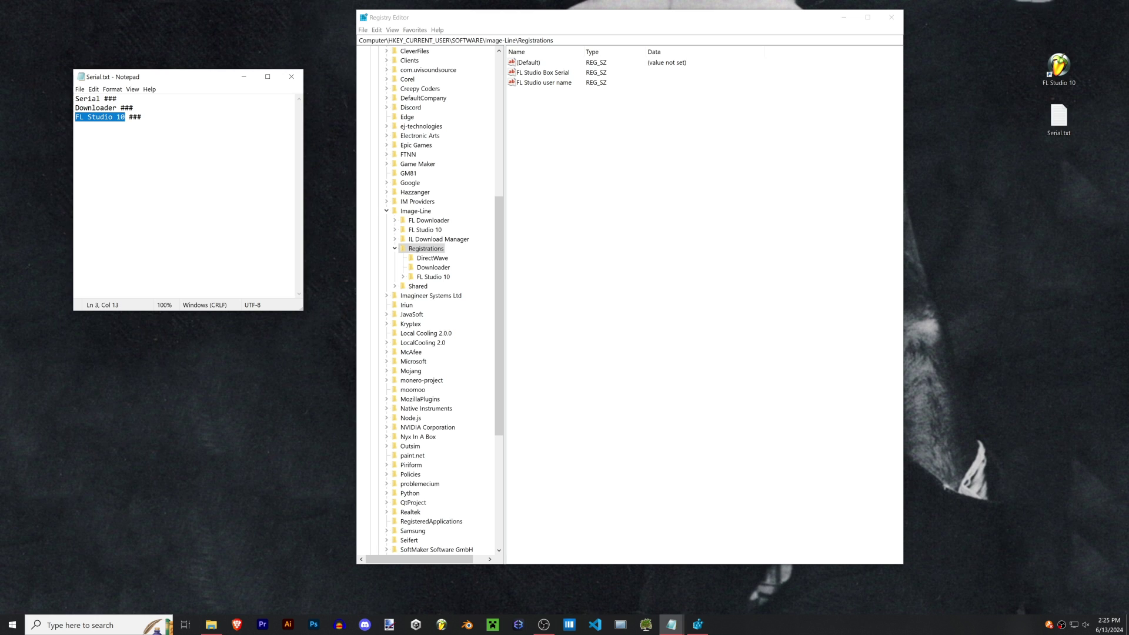
- Look through the Downloader and FL Studio 10 keys, selecting the Downloader line in Serial.txt
{"action": "left_click", "coordinate": [425, 270]}
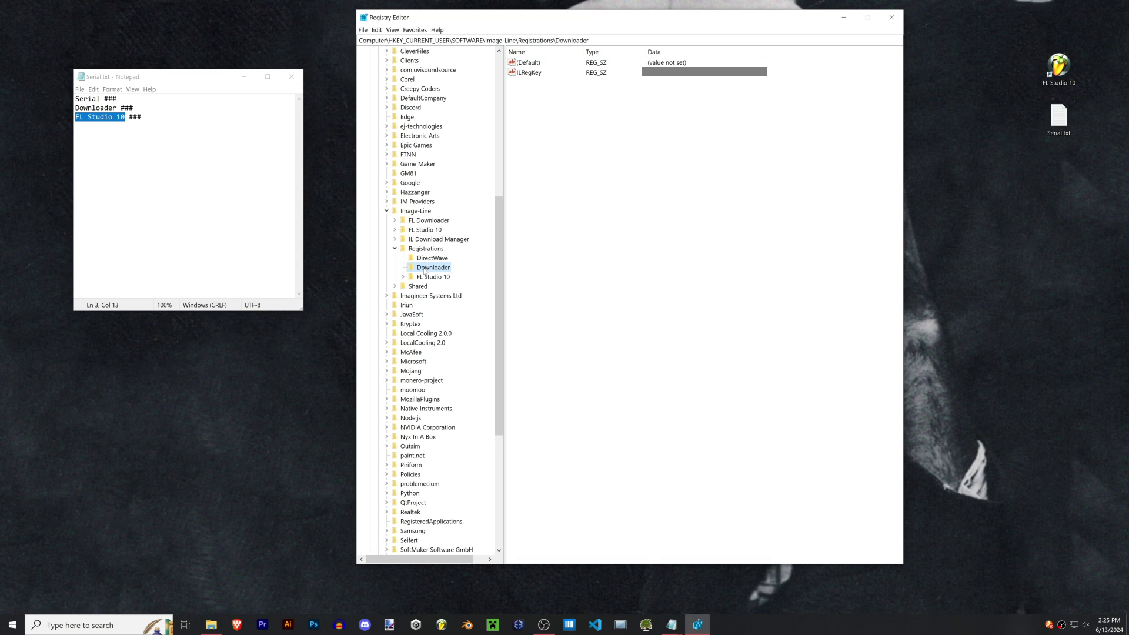
{"action": "left_click_drag", "start_coordinate": [134, 108], "coordinate": [75, 108]}
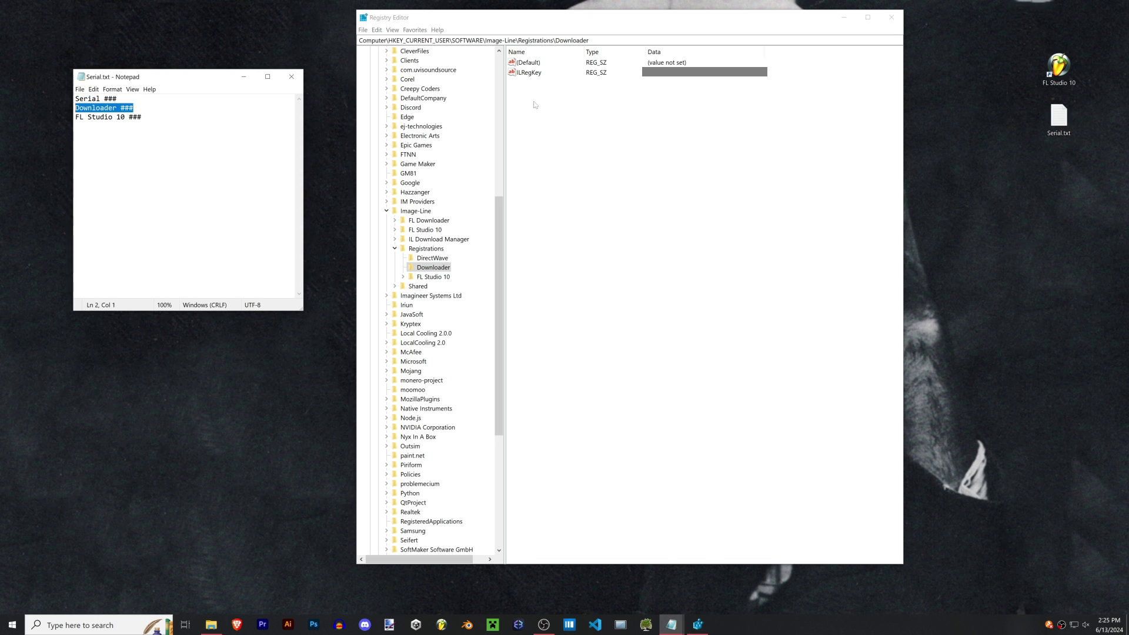
{"action": "left_click", "coordinate": [535, 105]}
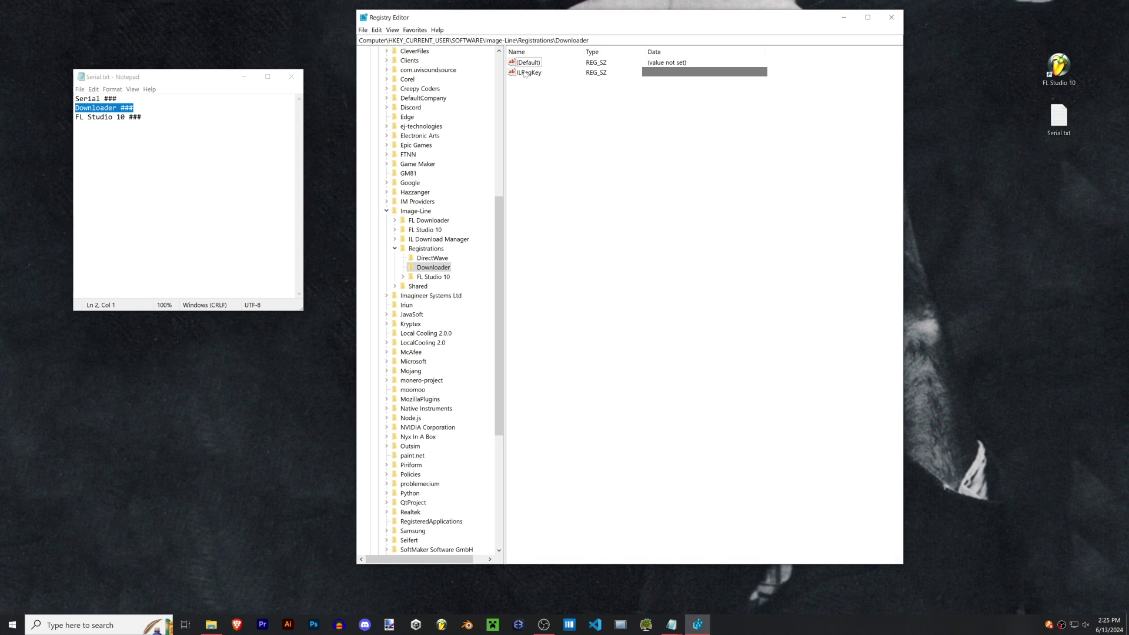
{"action": "left_click", "coordinate": [436, 277]}
{"action": "left_click", "coordinate": [176, 153]}
- Paste the FL Studio 10 serial into its ILRegKey value, then return to Registrations
{"action": "left_click", "coordinate": [530, 73]}
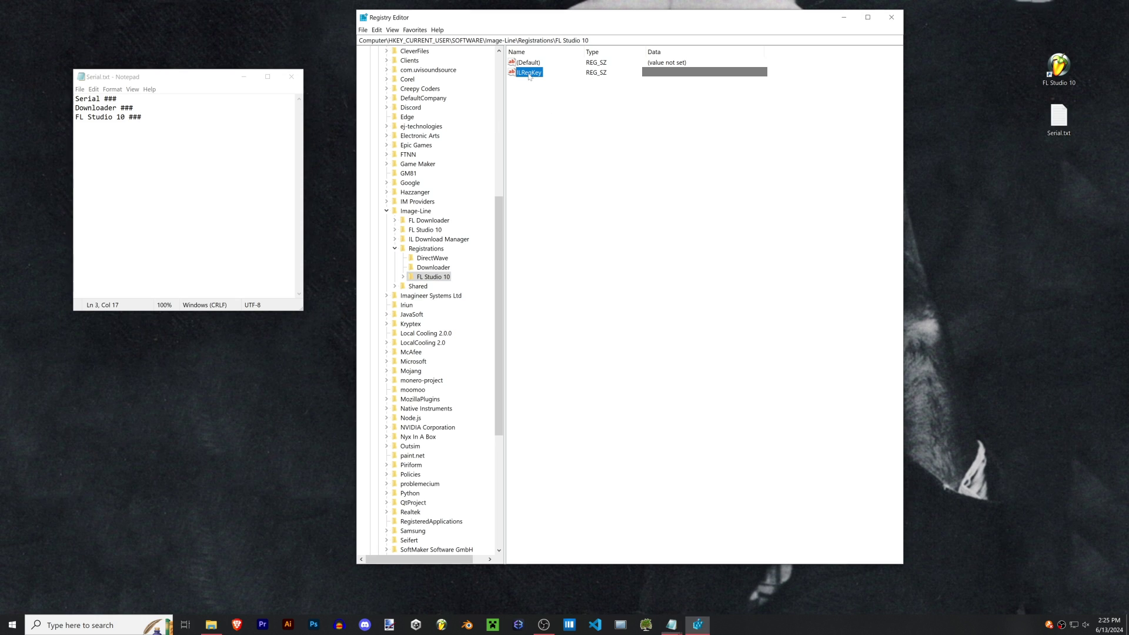
{"action": "right_click", "coordinate": [533, 74]}
{"action": "left_click", "coordinate": [538, 79]}
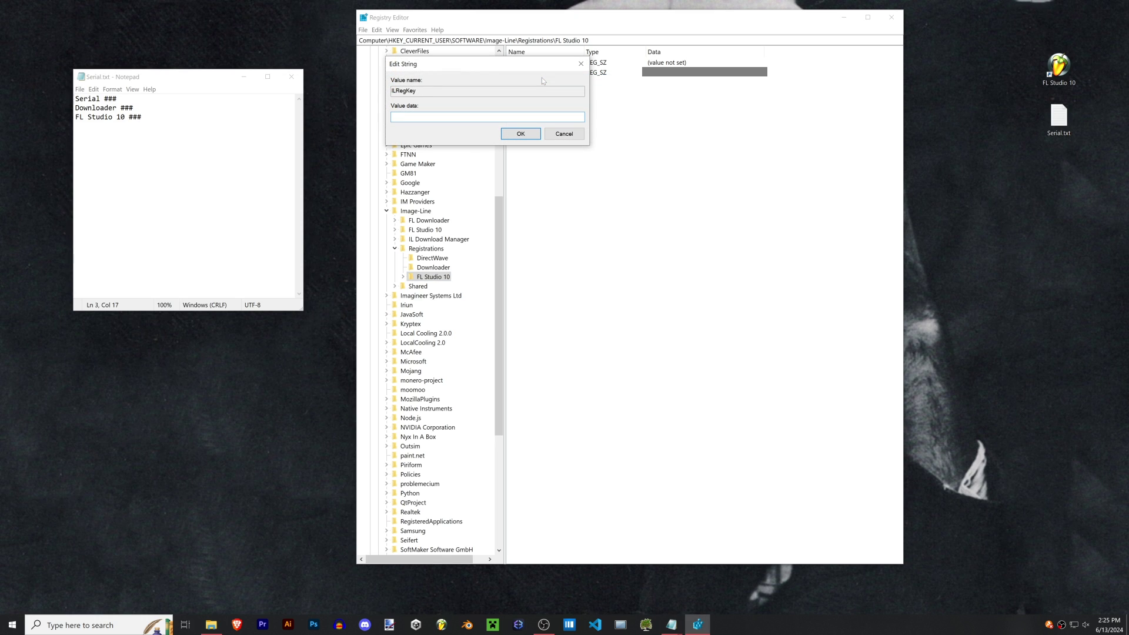
{"action": "key", "text": "ctrl+v"}
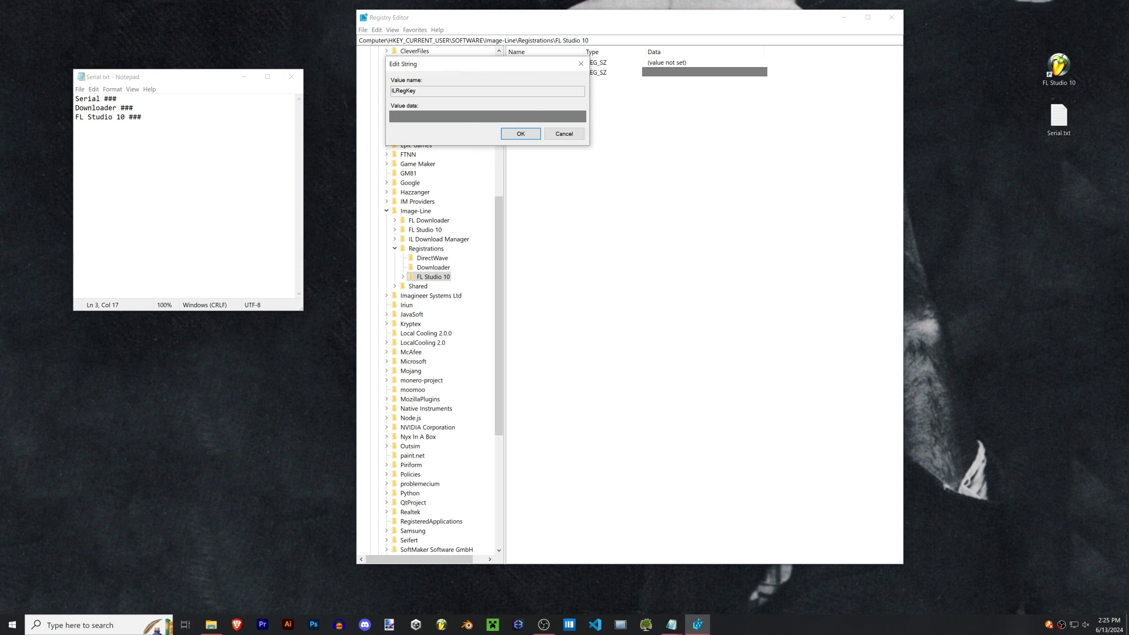
{"action": "left_click", "coordinate": [520, 134]}
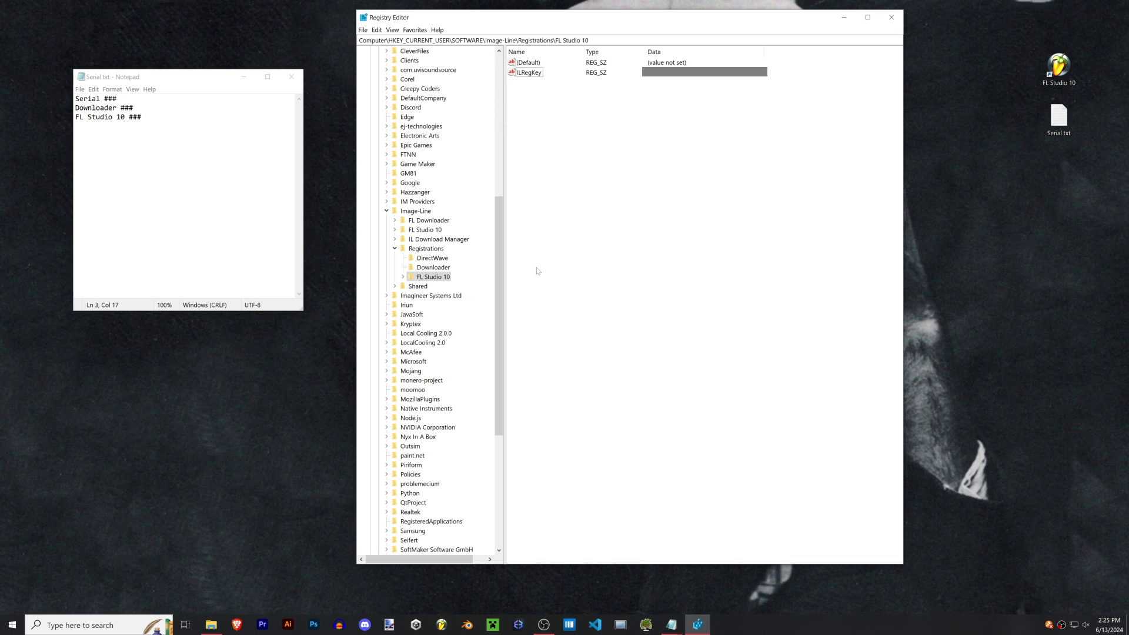
{"action": "left_click", "coordinate": [427, 249]}
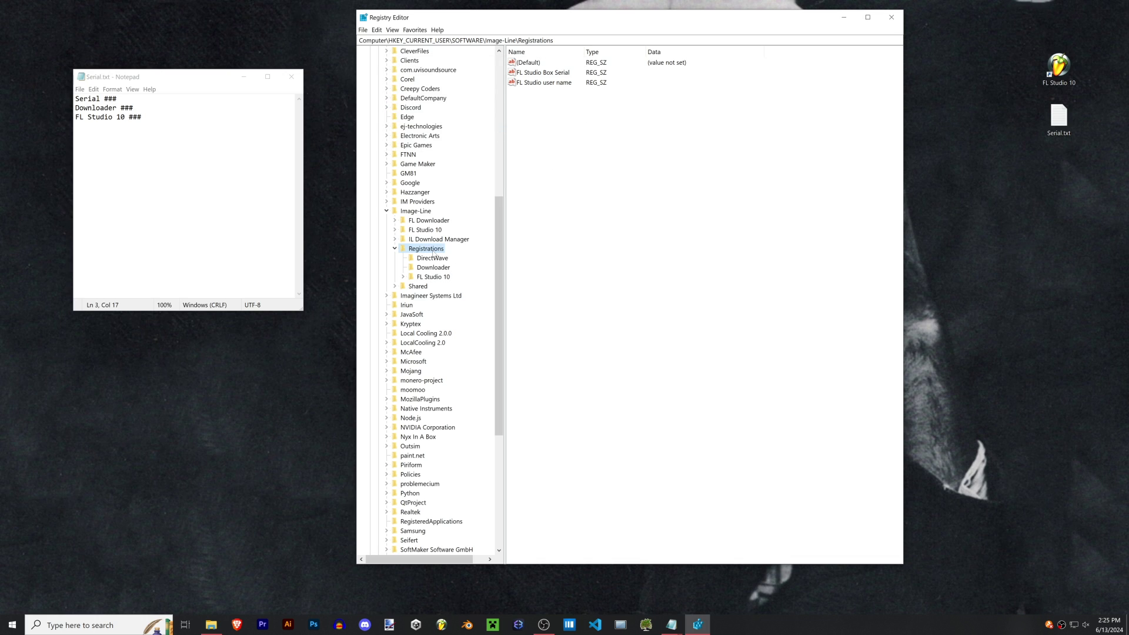
- Add a new key under Registrations, abandoning the 'Downloader' name after a rename error
{"action": "right_click", "coordinate": [429, 251]}
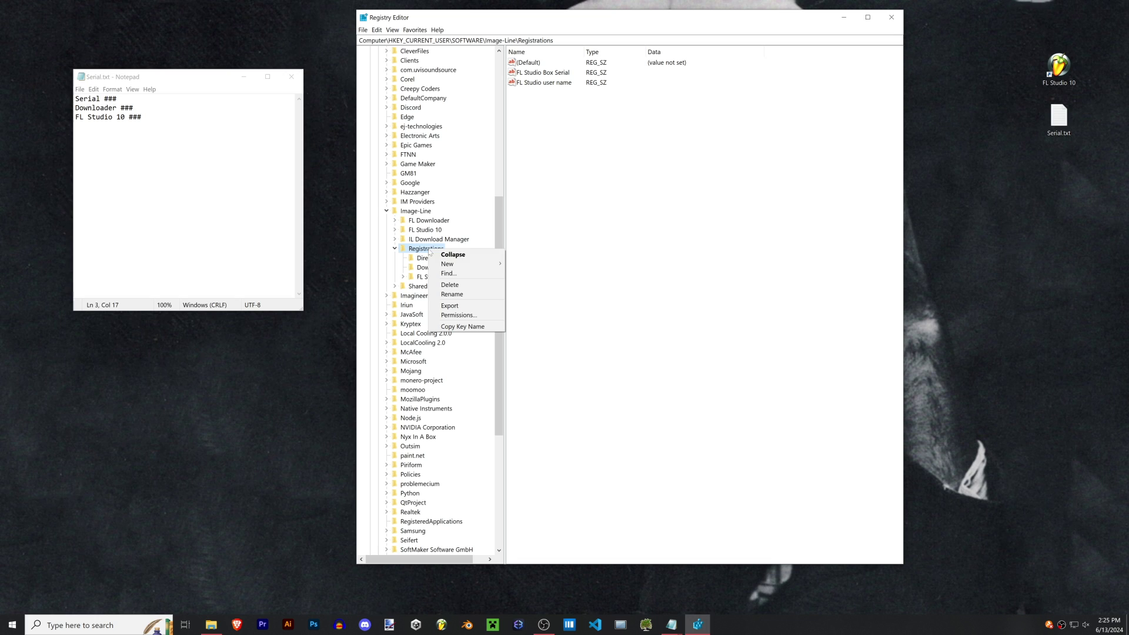
{"action": "mouse_move", "coordinate": [461, 264]}
{"action": "left_click", "coordinate": [522, 264]}
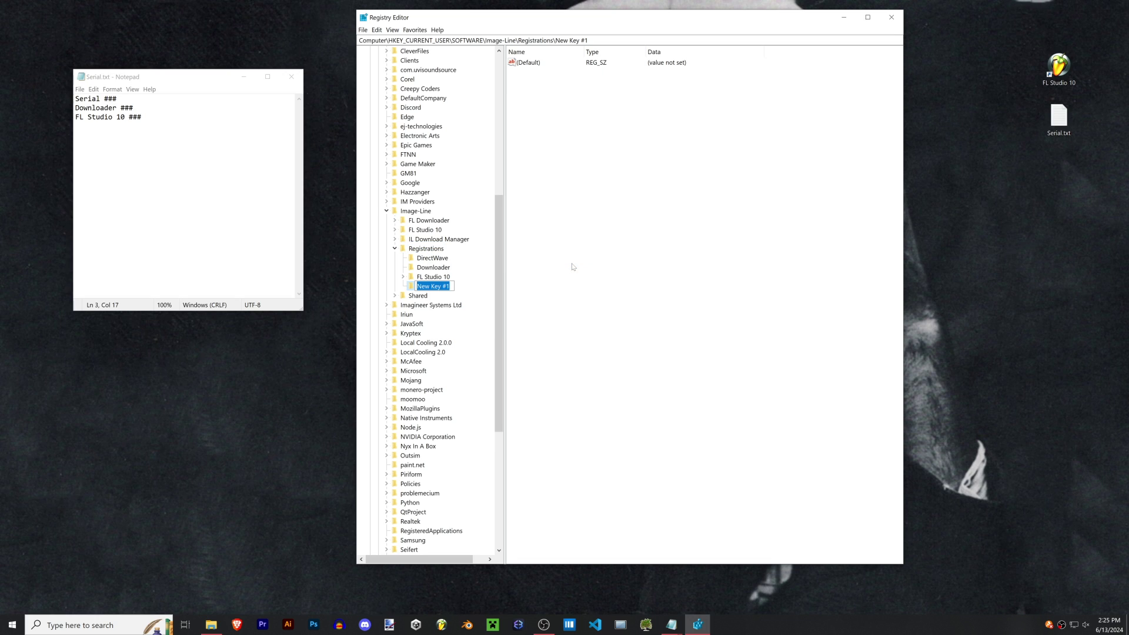
{"action": "type", "text": "Downloader"}
{"action": "key", "text": "BackSpace"}
{"action": "key", "text": "BackSpace"}
{"action": "key", "text": "BackSpace"}
{"action": "key", "text": "BackSpace"}
{"action": "key", "text": "BackSpace"}
{"action": "key", "text": "BackSpace"}
{"action": "key", "text": "BackSpace"}
{"action": "key", "text": "BackSpace"}
{"action": "key", "text": "BackSpace"}
{"action": "key", "text": "BackSpace"}
{"action": "key", "text": "Return"}
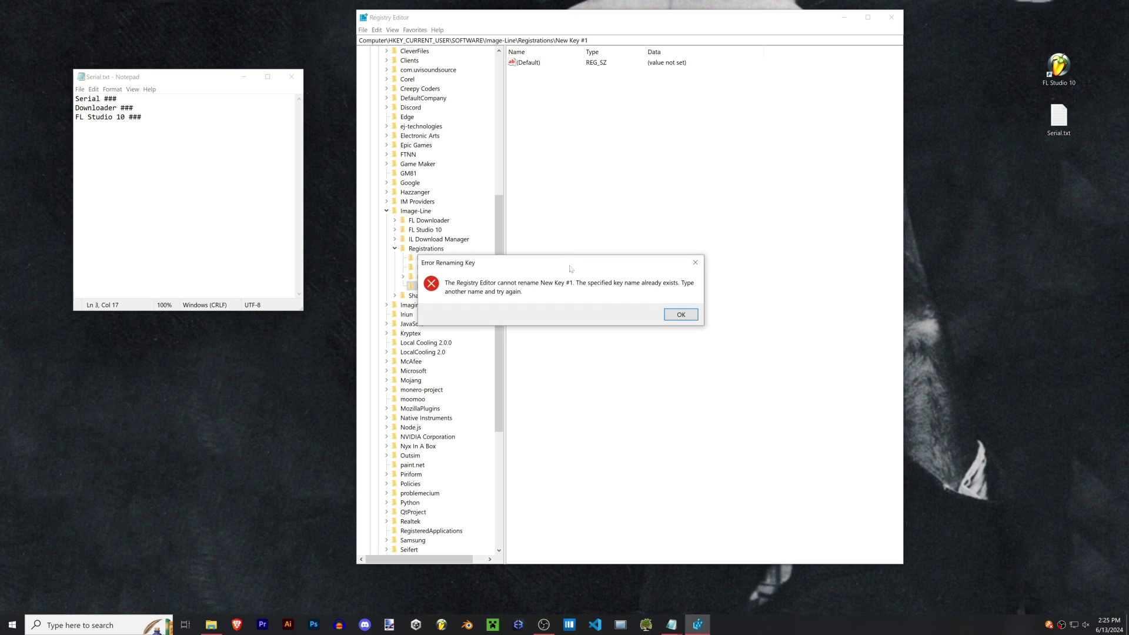
{"action": "left_click", "coordinate": [678, 318]}
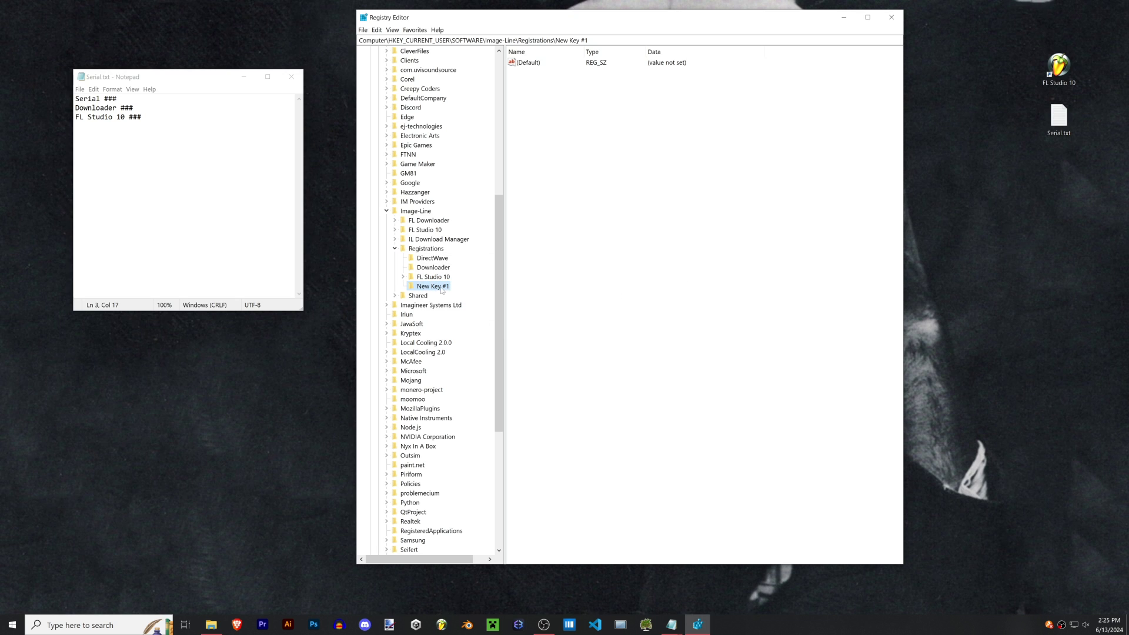
- Delete the stray New Key #1 and its subkeys
{"action": "right_click", "coordinate": [440, 288]}
{"action": "left_click", "coordinate": [461, 323]}
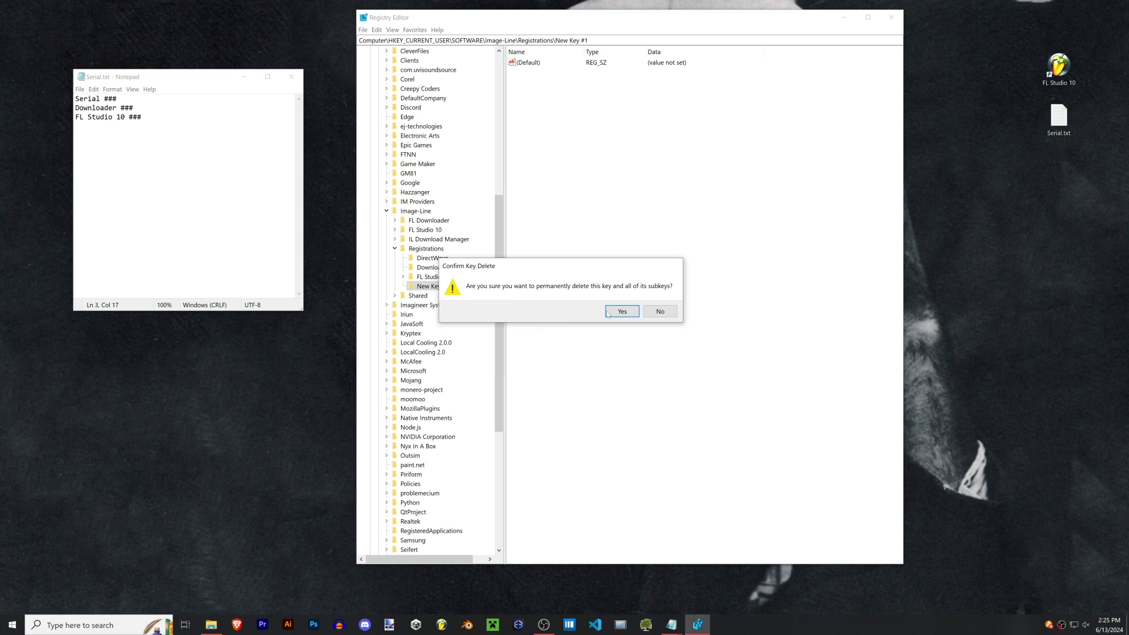
{"action": "left_click", "coordinate": [622, 312]}
{"action": "left_click", "coordinate": [671, 624]}
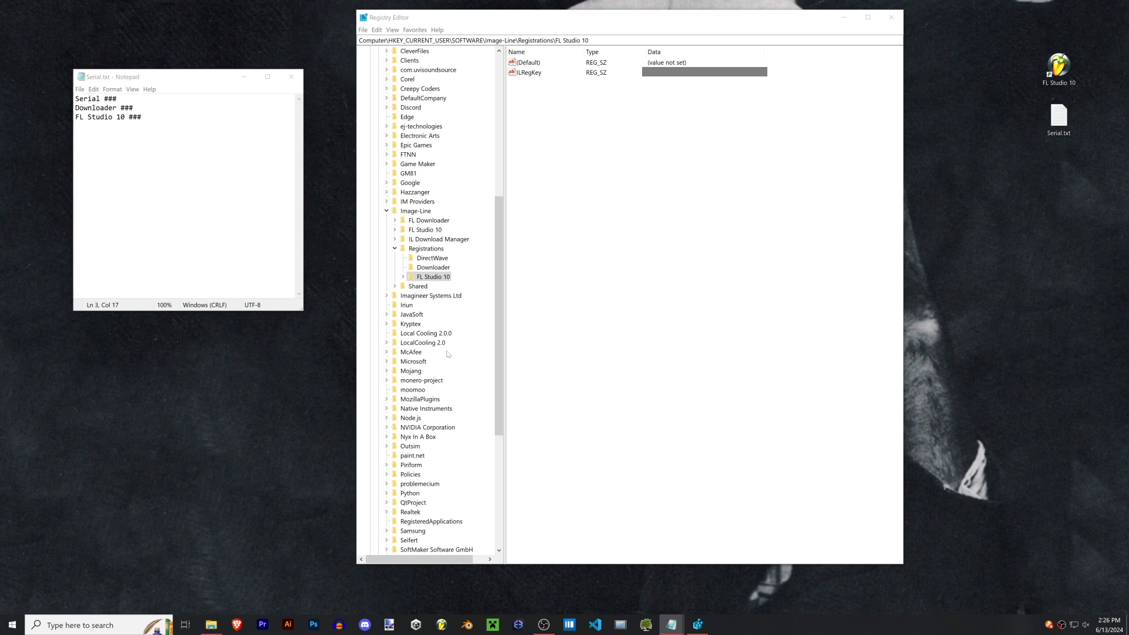
- Fill the Downloader key's ILRegKey value with the Downloader serial from Serial.txt
{"action": "left_click", "coordinate": [431, 260]}
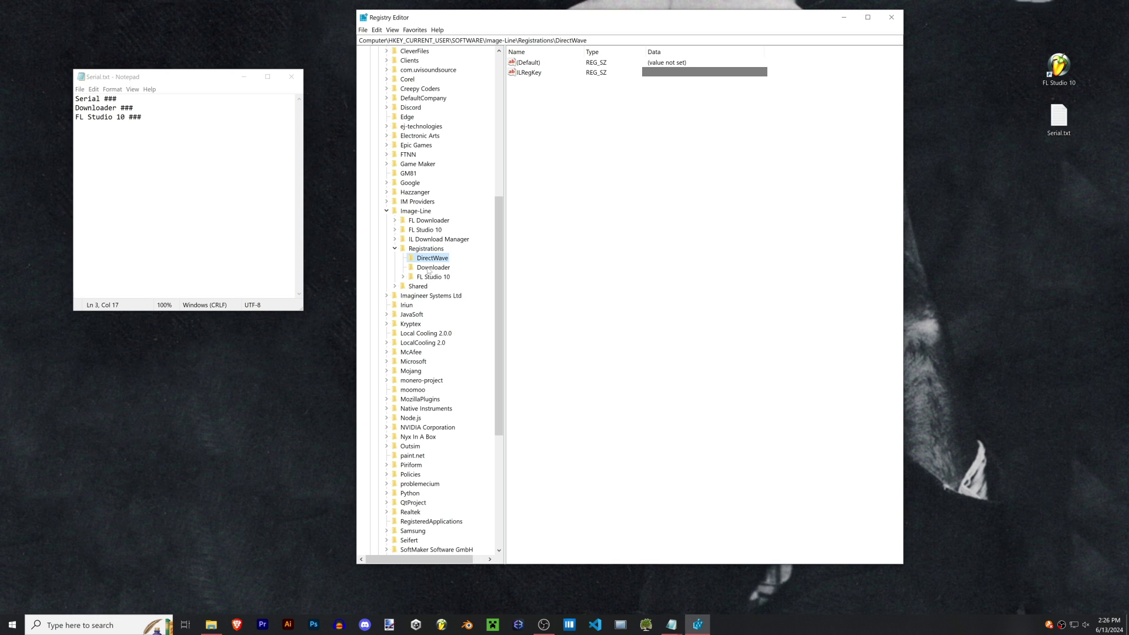
{"action": "left_click", "coordinate": [432, 269]}
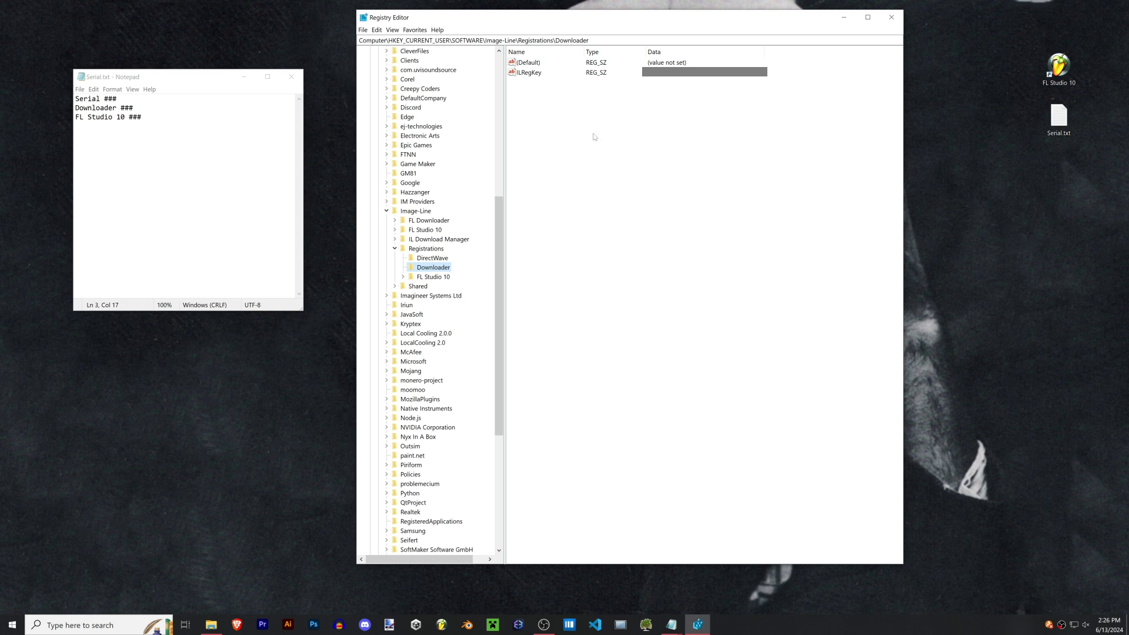
{"action": "left_click", "coordinate": [535, 72]}
{"action": "right_click", "coordinate": [533, 74]}
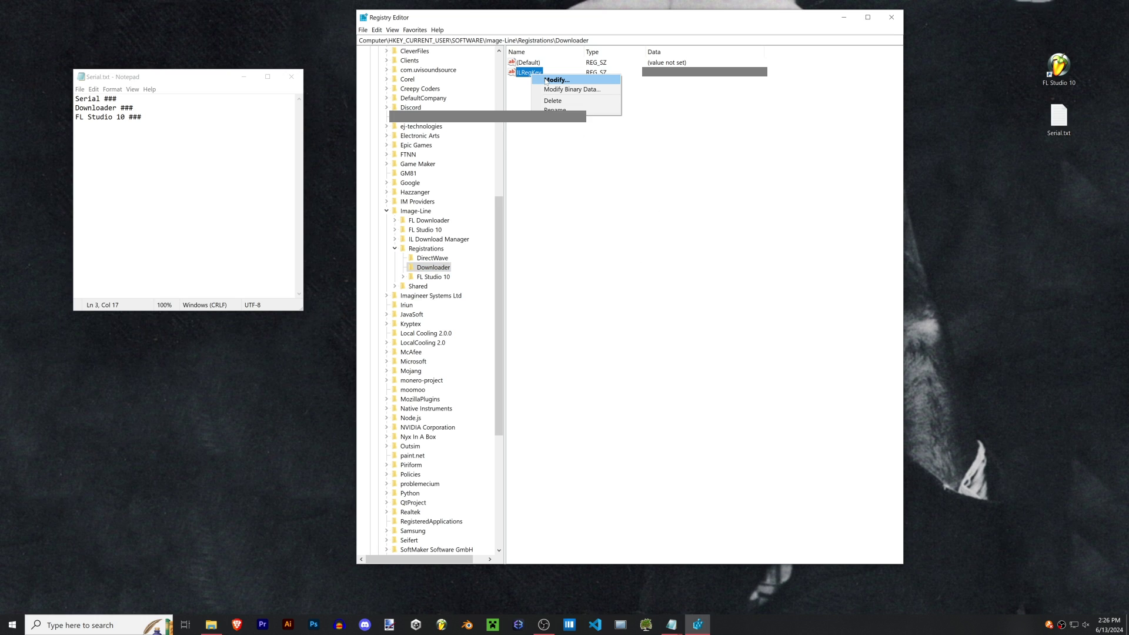
{"action": "left_click", "coordinate": [546, 81]}
{"action": "left_click_drag", "start_coordinate": [134, 109], "coordinate": [70, 111]}
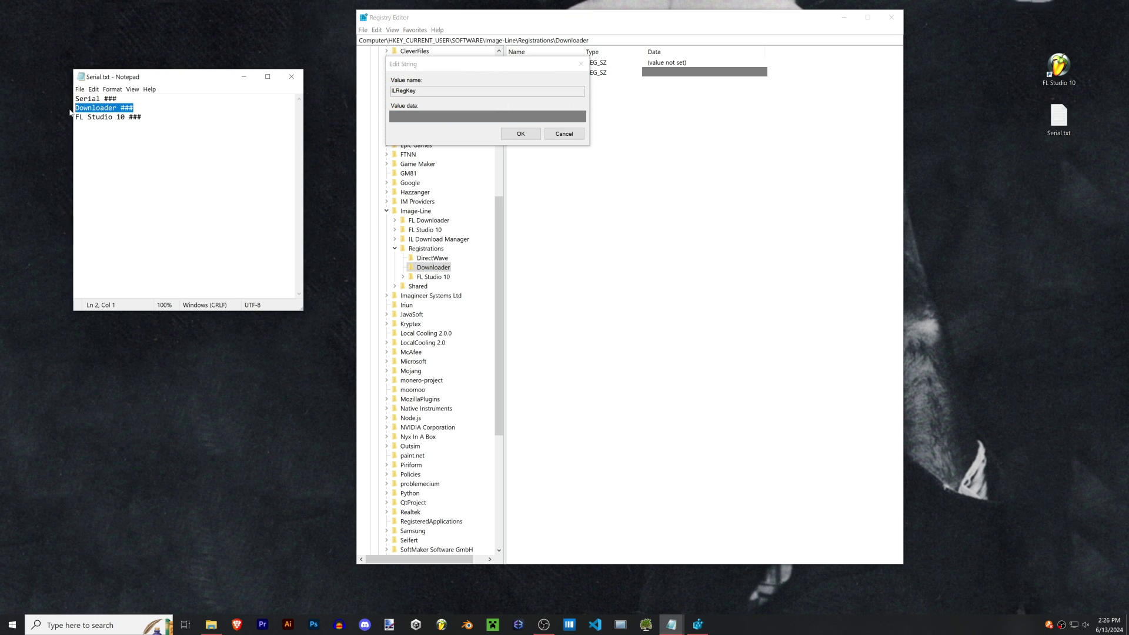
{"action": "key", "text": "alt+Tab"}
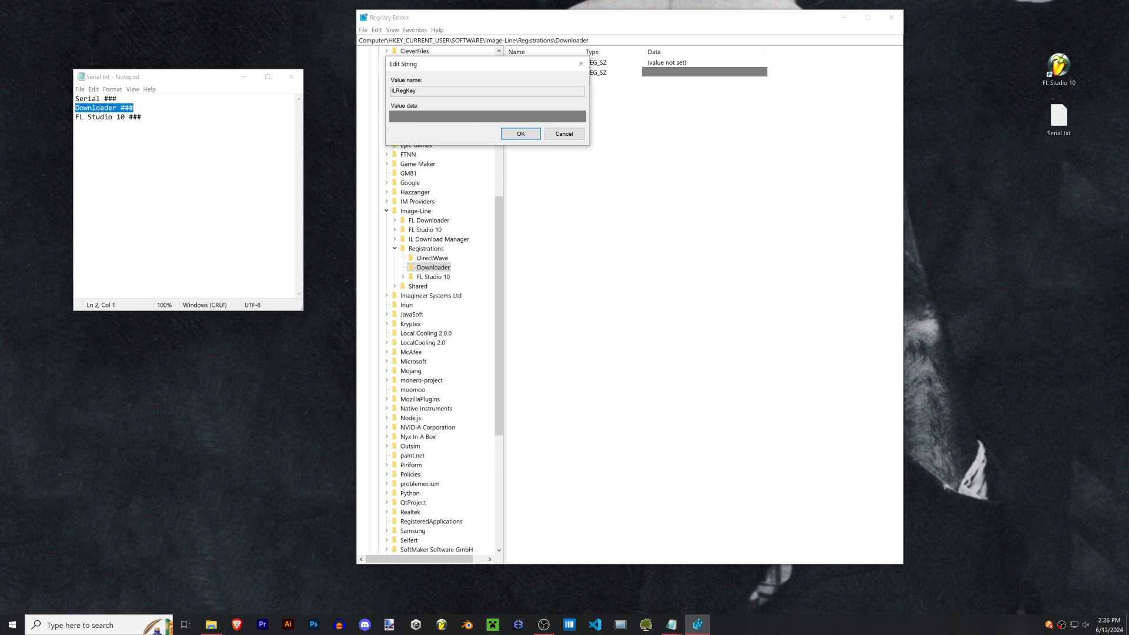
{"action": "left_click", "coordinate": [571, 135]}
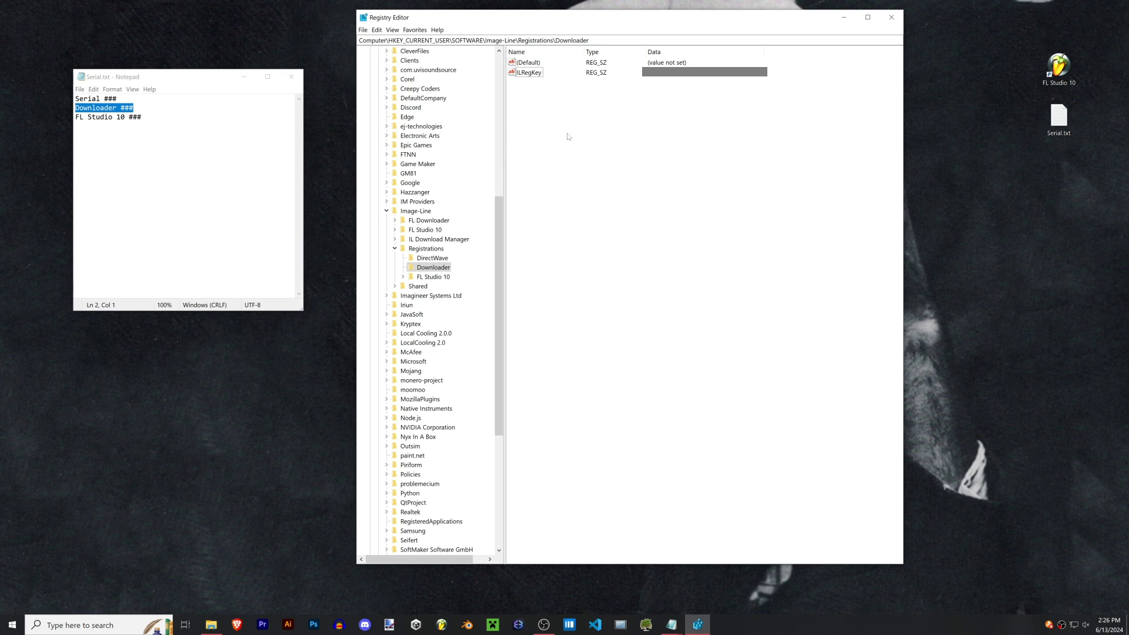
- Try adding another 'ILRegKey' string value, then delete the duplicate New Value #1
{"action": "left_click", "coordinate": [529, 74]}
{"action": "right_click", "coordinate": [542, 100]}
{"action": "mouse_move", "coordinate": [555, 106]}
{"action": "left_click", "coordinate": [606, 117]}
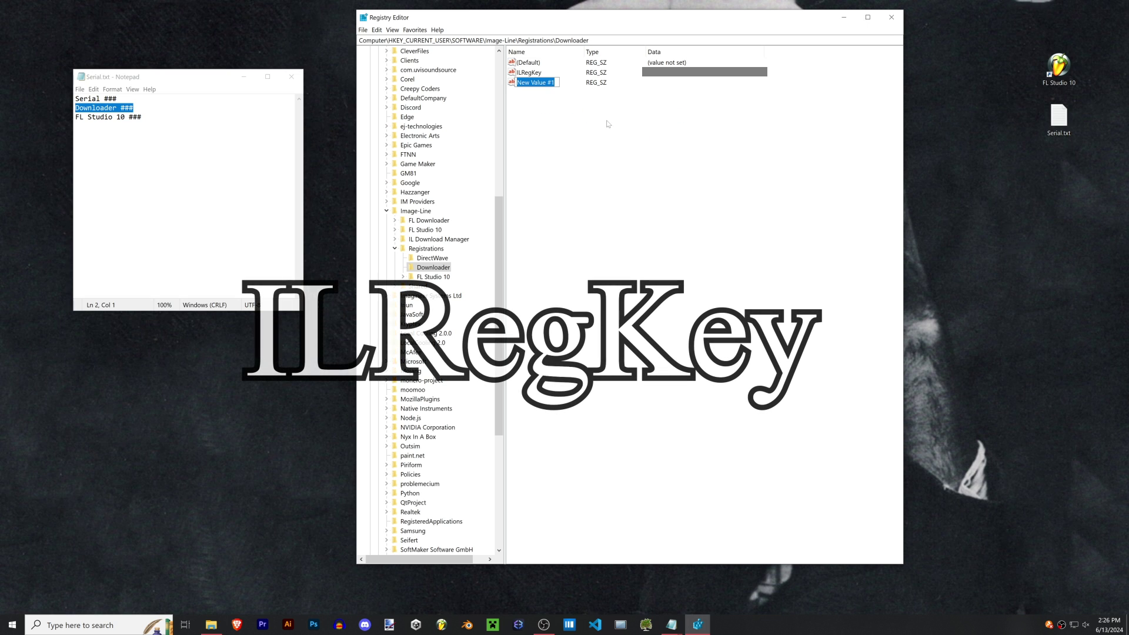
{"action": "type", "text": "IL"}
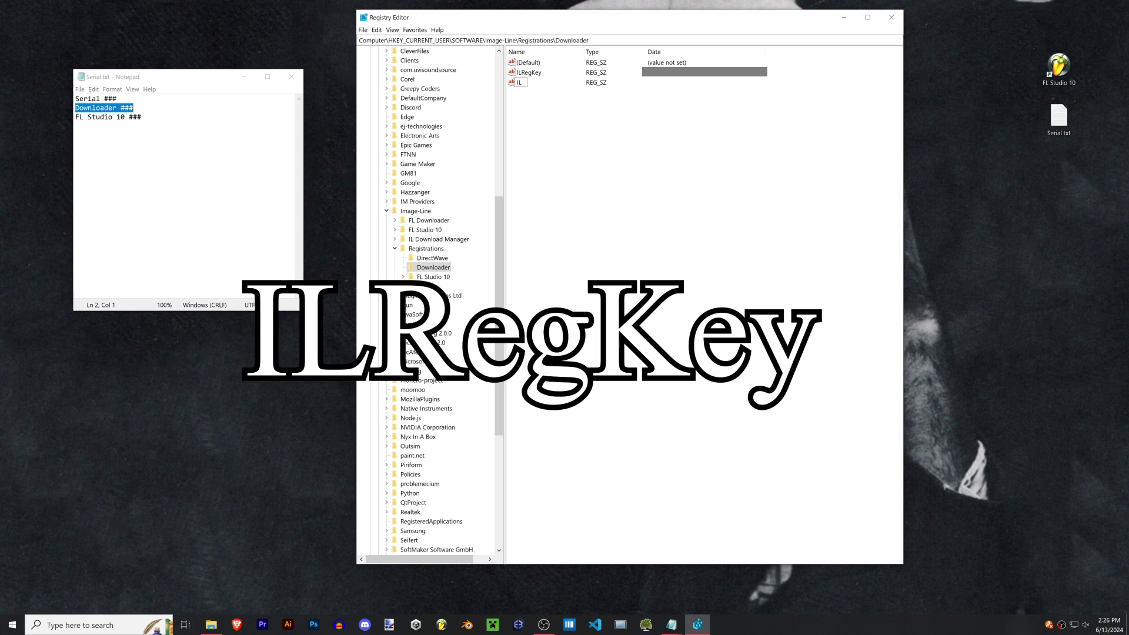
{"action": "type", "text": "RegKey"}
{"action": "key", "text": "Right"}
{"action": "key", "text": "Return"}
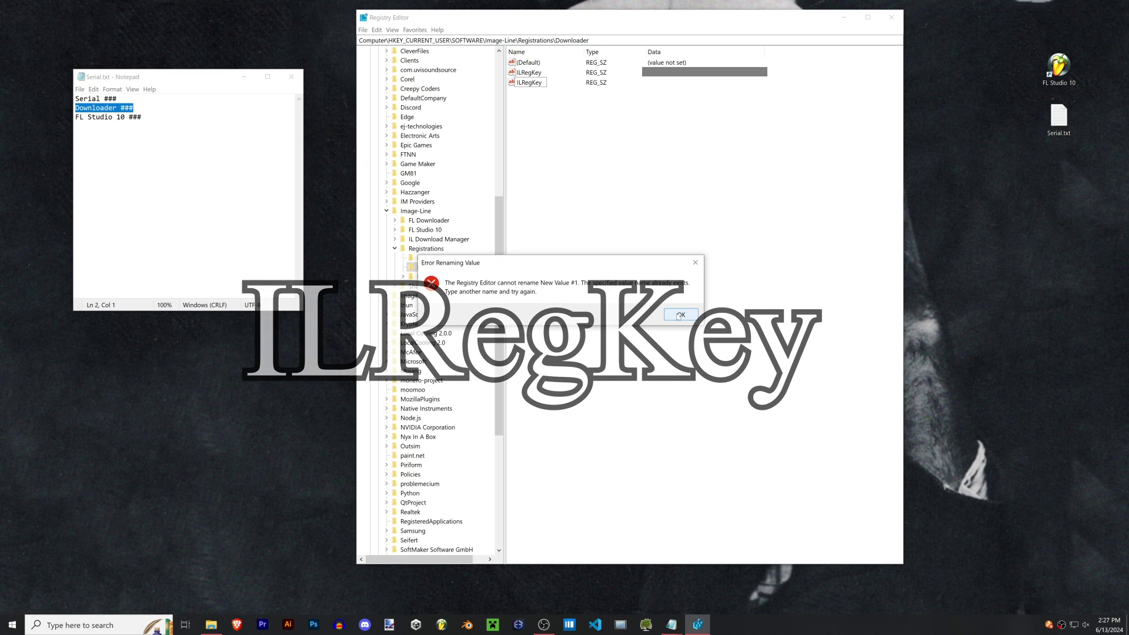
{"action": "key", "text": "Return"}
{"action": "right_click", "coordinate": [534, 83]}
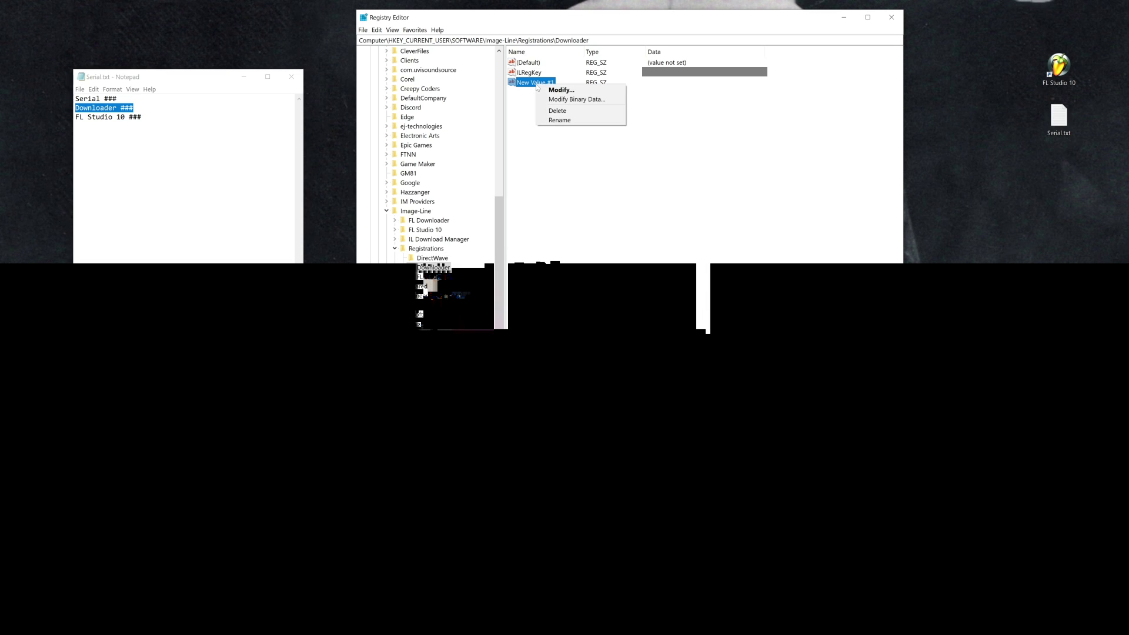
{"action": "left_click", "coordinate": [550, 112]}
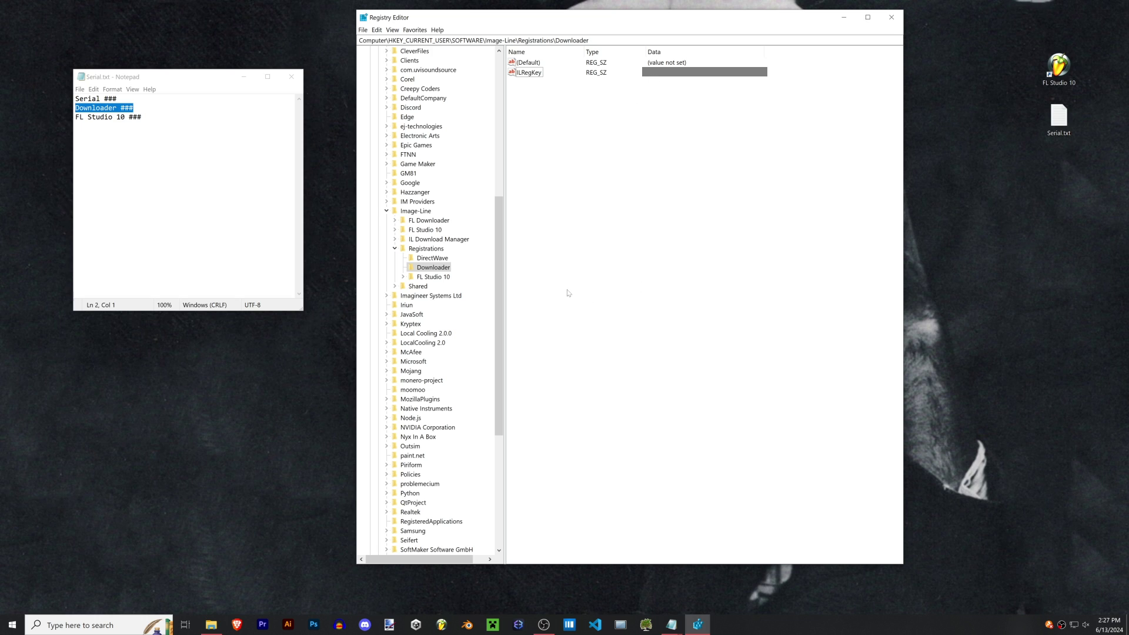
- Show the Registrations values, dismissing the new-value menu without adding anything
{"action": "left_click", "coordinate": [427, 248]}
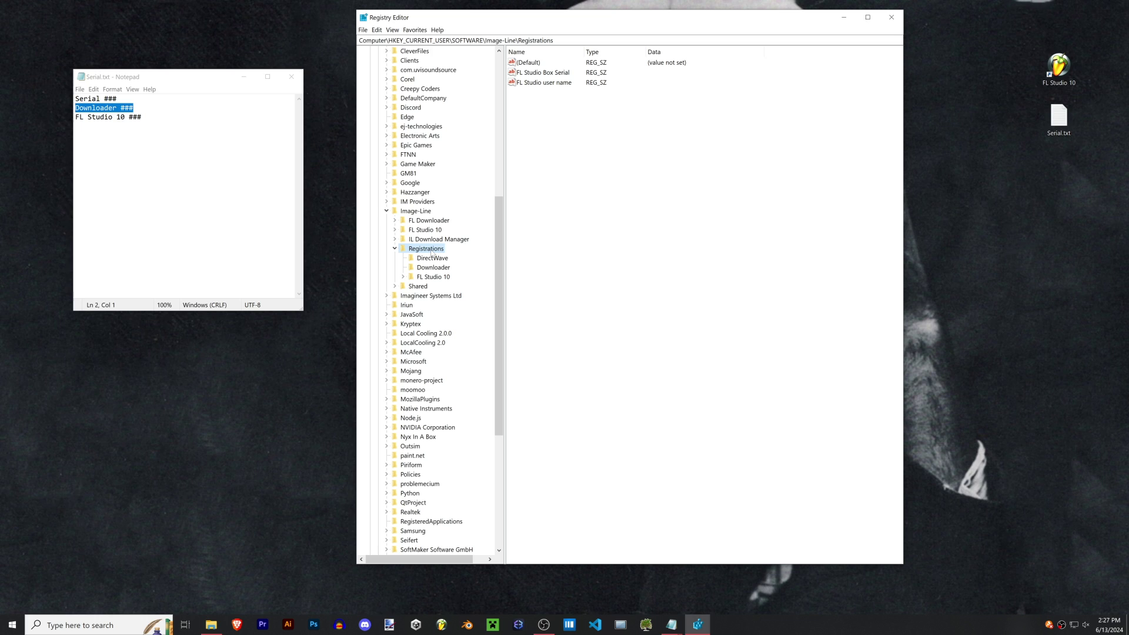
{"action": "left_click", "coordinate": [547, 113]}
{"action": "left_click", "coordinate": [547, 75]}
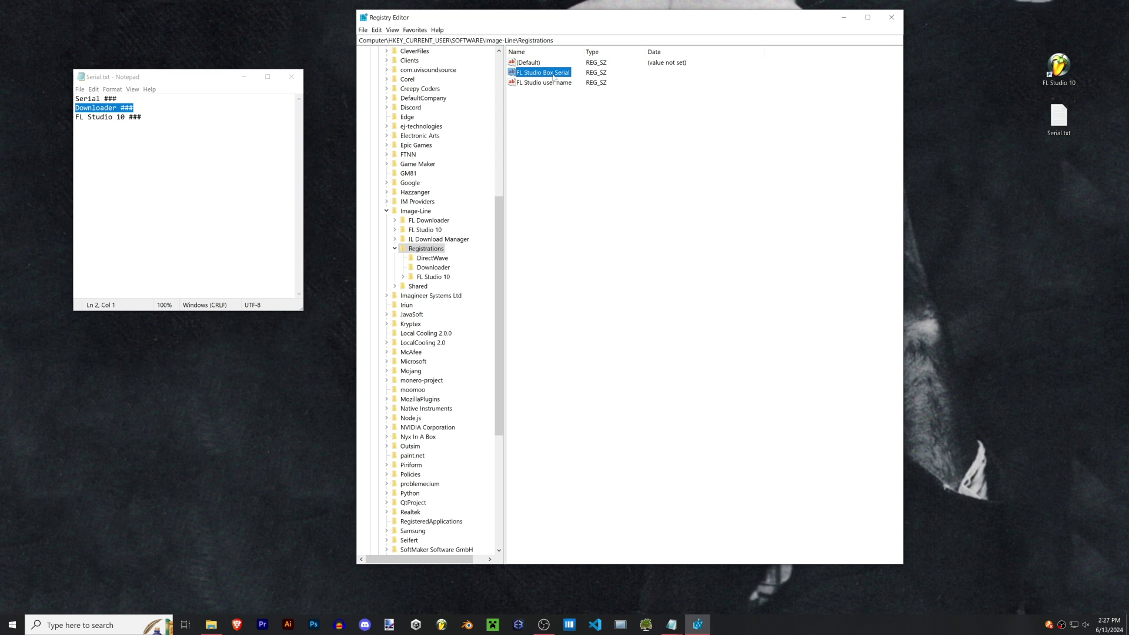
{"action": "right_click", "coordinate": [556, 113]}
{"action": "mouse_move", "coordinate": [575, 119]}
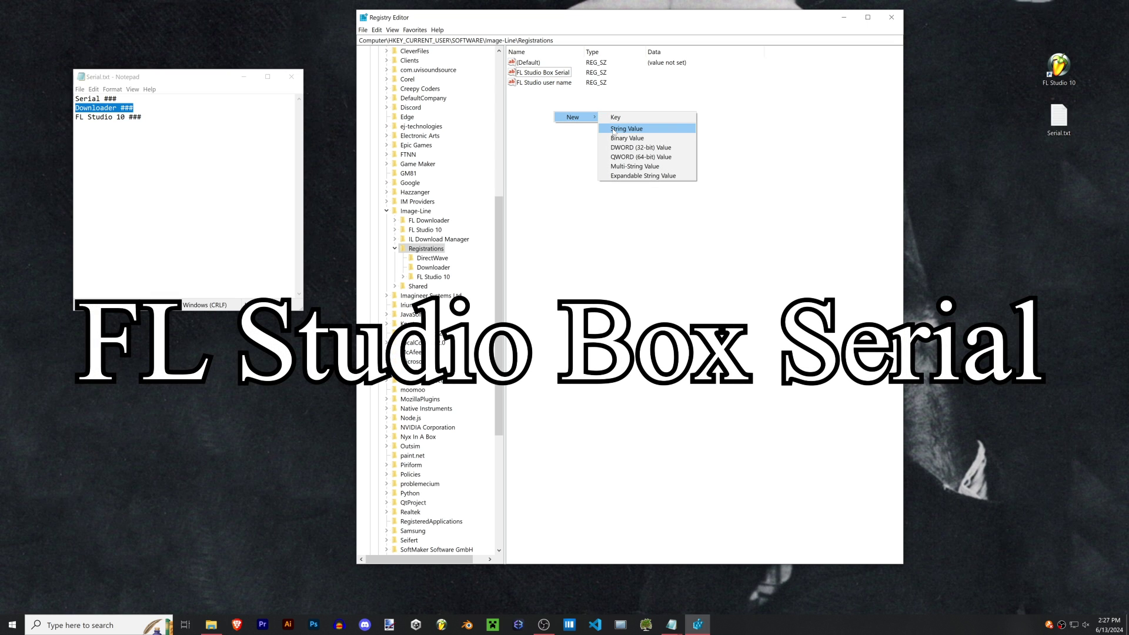
{"action": "left_click", "coordinate": [518, 81]}
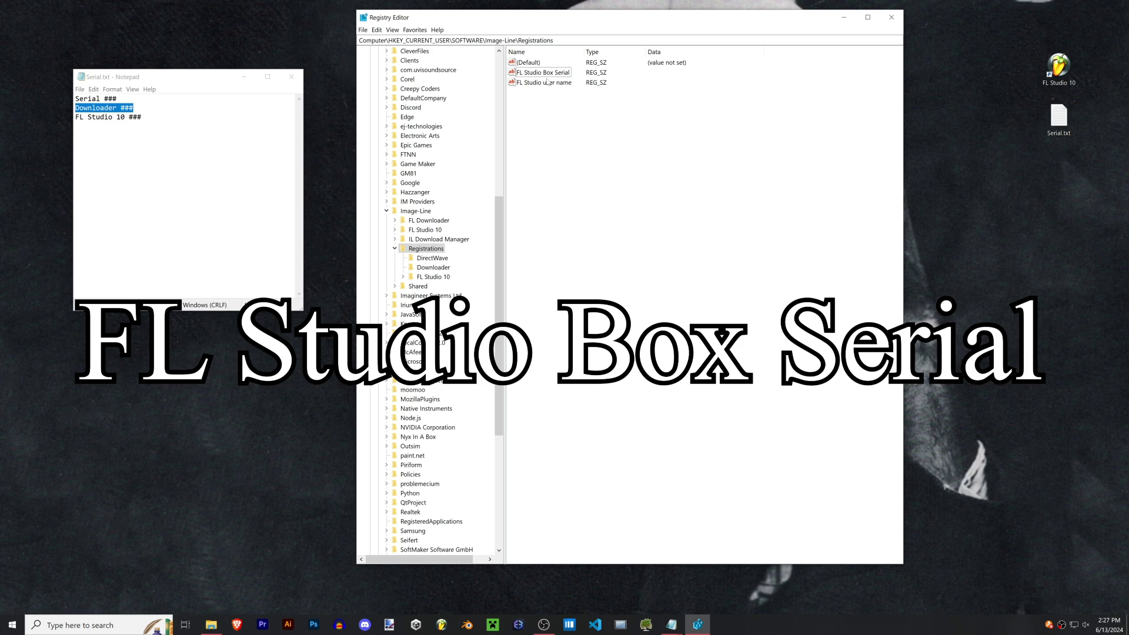
- Paste the serial into FL Studio Box Serial, confirm it, and close Serial.txt
{"action": "left_click", "coordinate": [547, 73]}
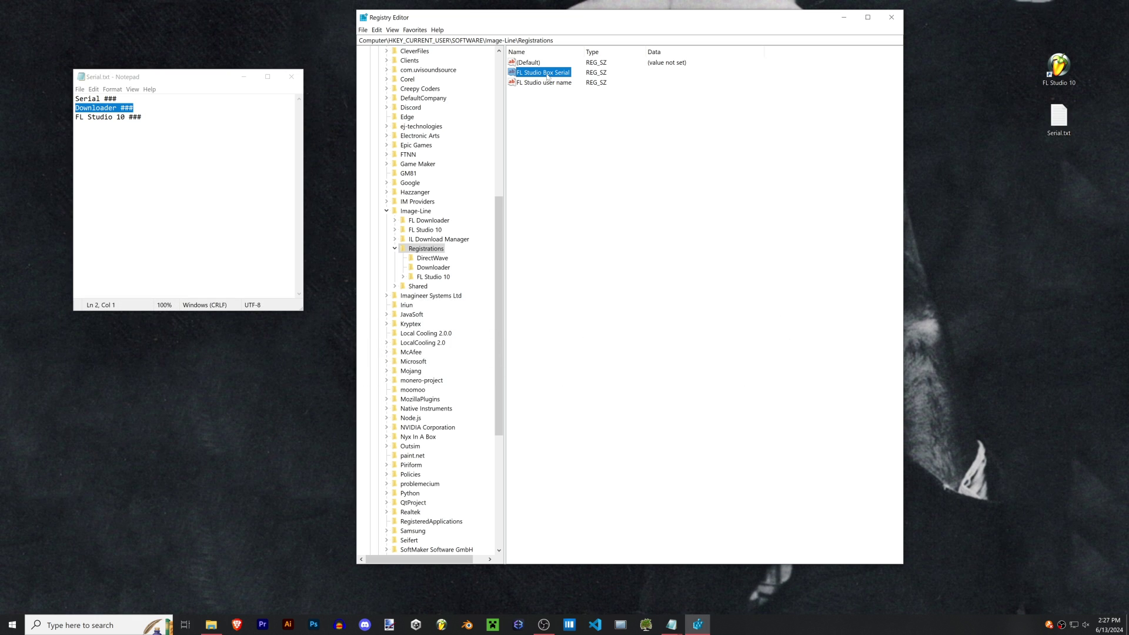
{"action": "right_click", "coordinate": [547, 73]}
{"action": "left_click", "coordinate": [558, 78]}
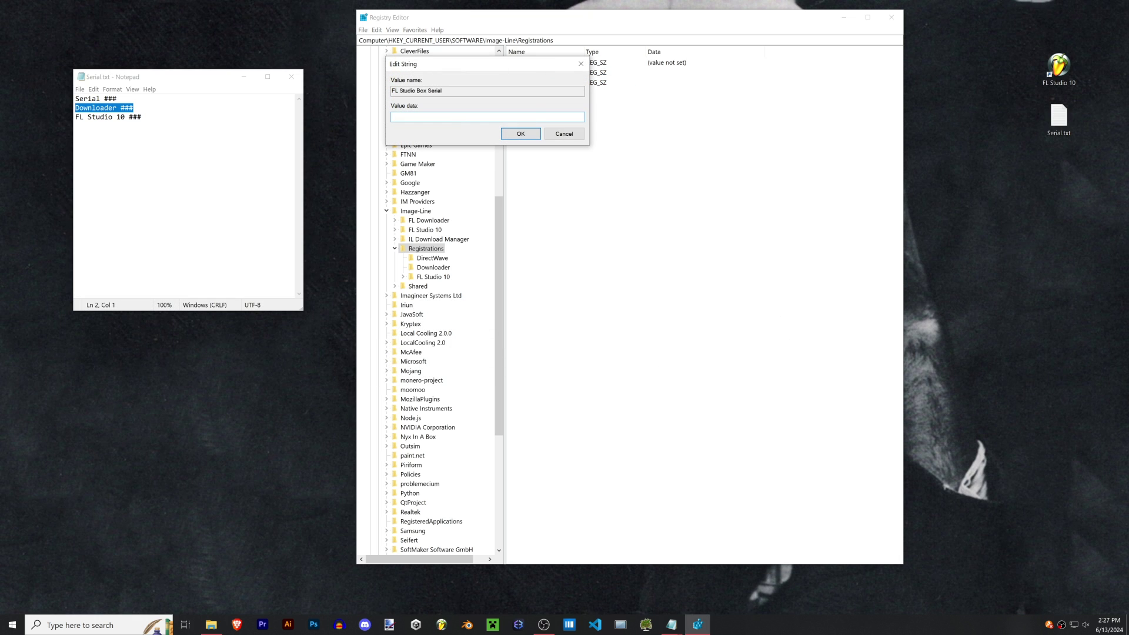
{"action": "key", "text": "alt+Tab"}
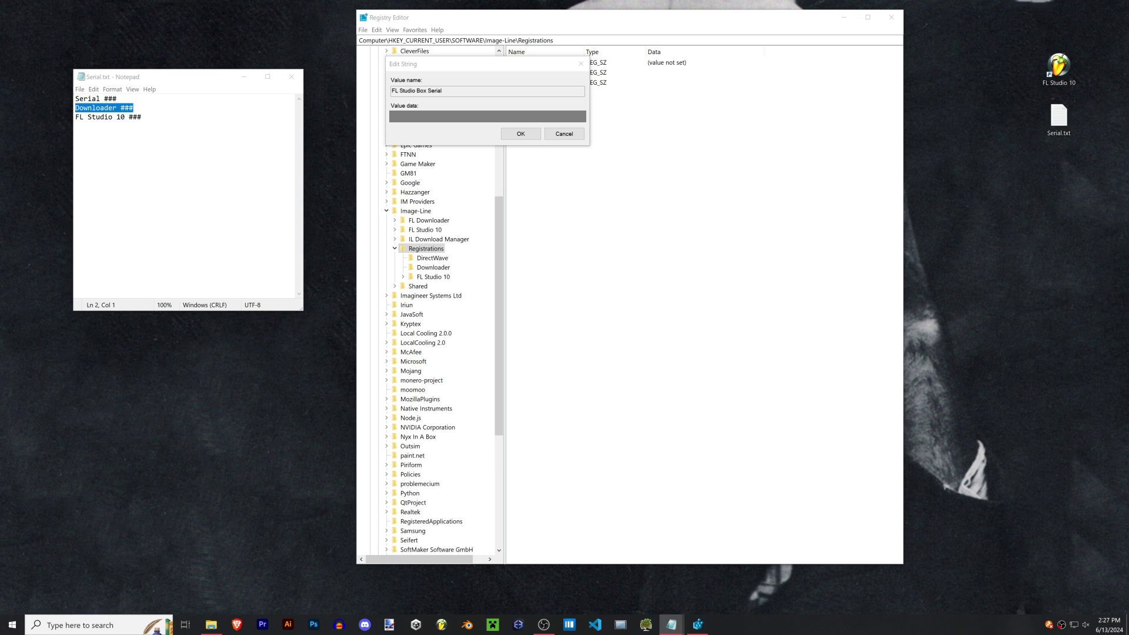
{"action": "left_click", "coordinate": [488, 125]}
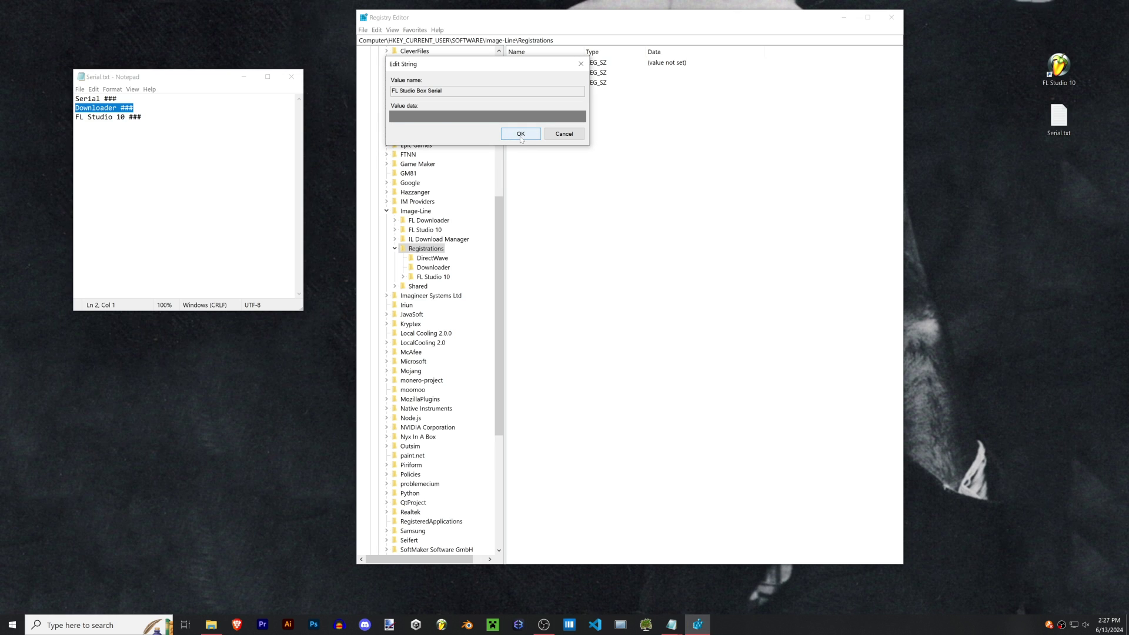
{"action": "left_click", "coordinate": [519, 139]}
{"action": "left_click", "coordinate": [547, 150]}
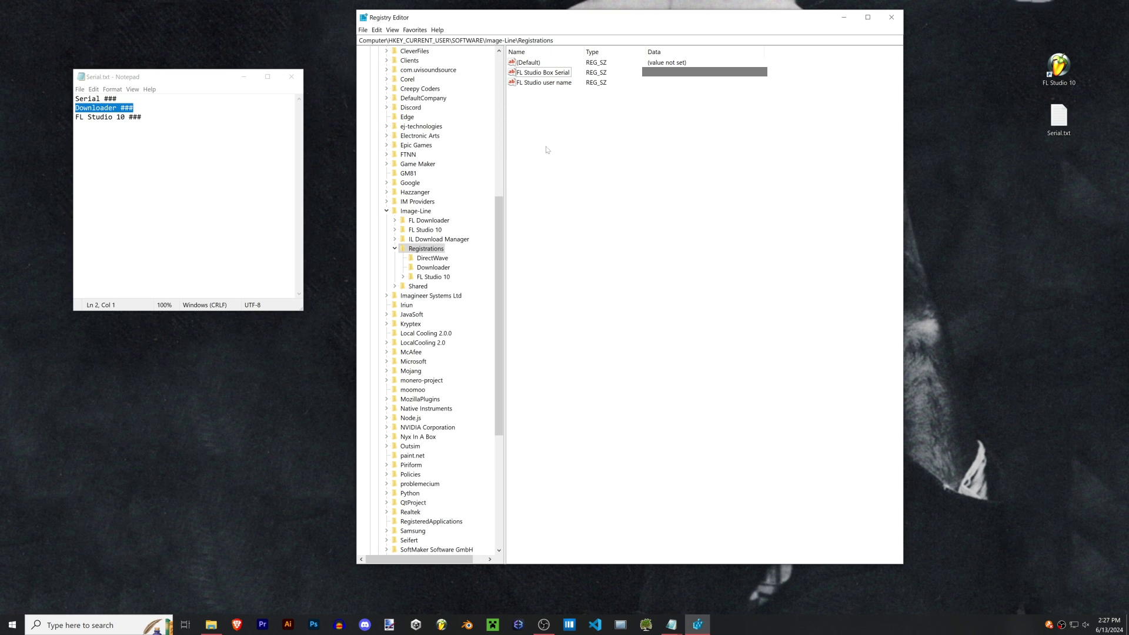
{"action": "left_click", "coordinate": [291, 76]}
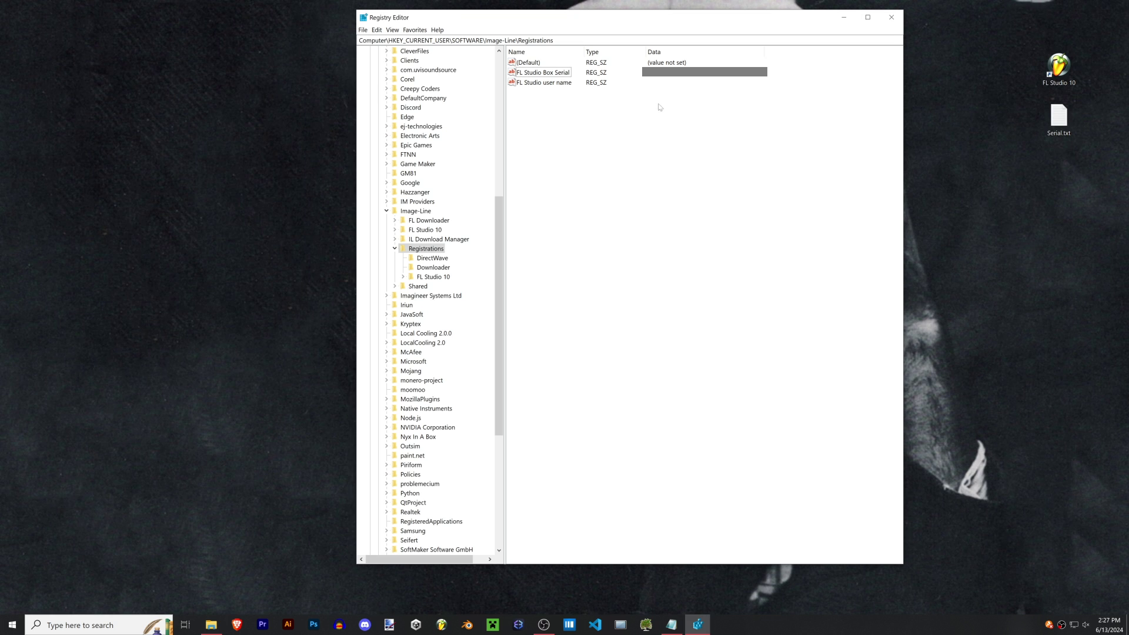
- Close Registry Editor, launch FL Studio 10, close Fruity Limiter and collapse the browser's Packs folder
{"action": "left_click", "coordinate": [892, 17]}
{"action": "double_click", "coordinate": [1056, 75]}
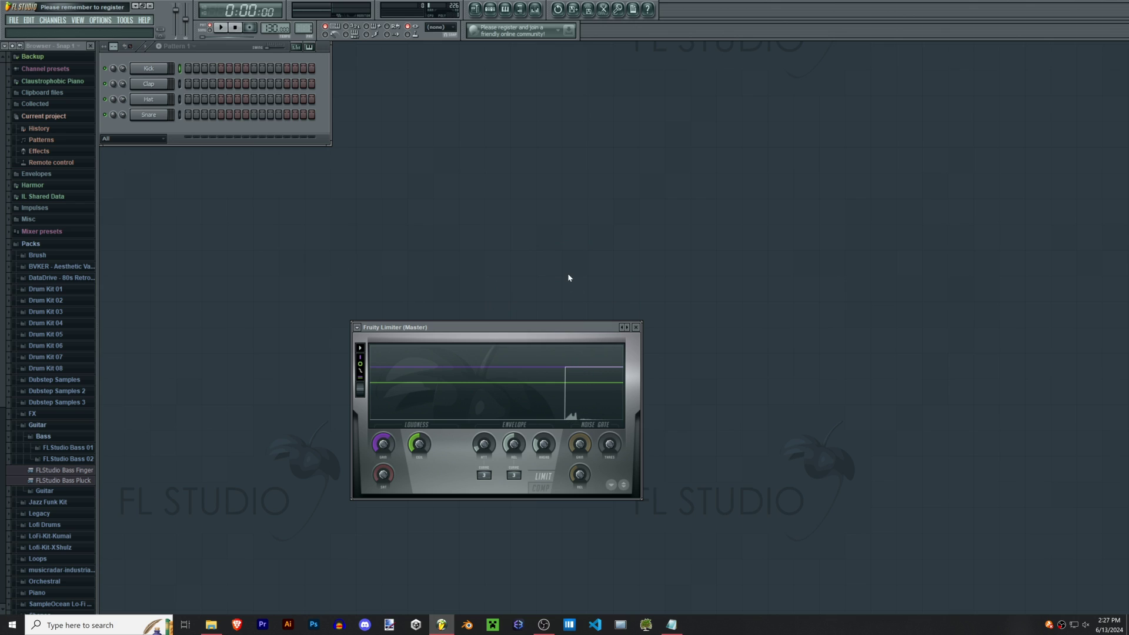
{"action": "left_click", "coordinate": [636, 327]}
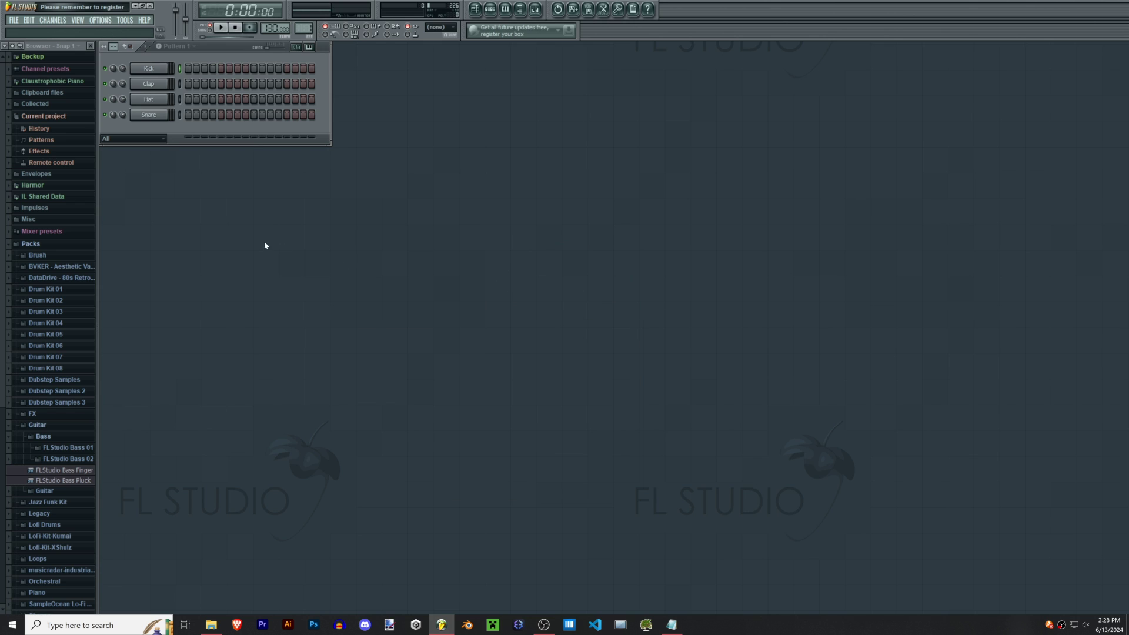
{"action": "left_click_drag", "start_coordinate": [100, 191], "coordinate": [109, 194]}
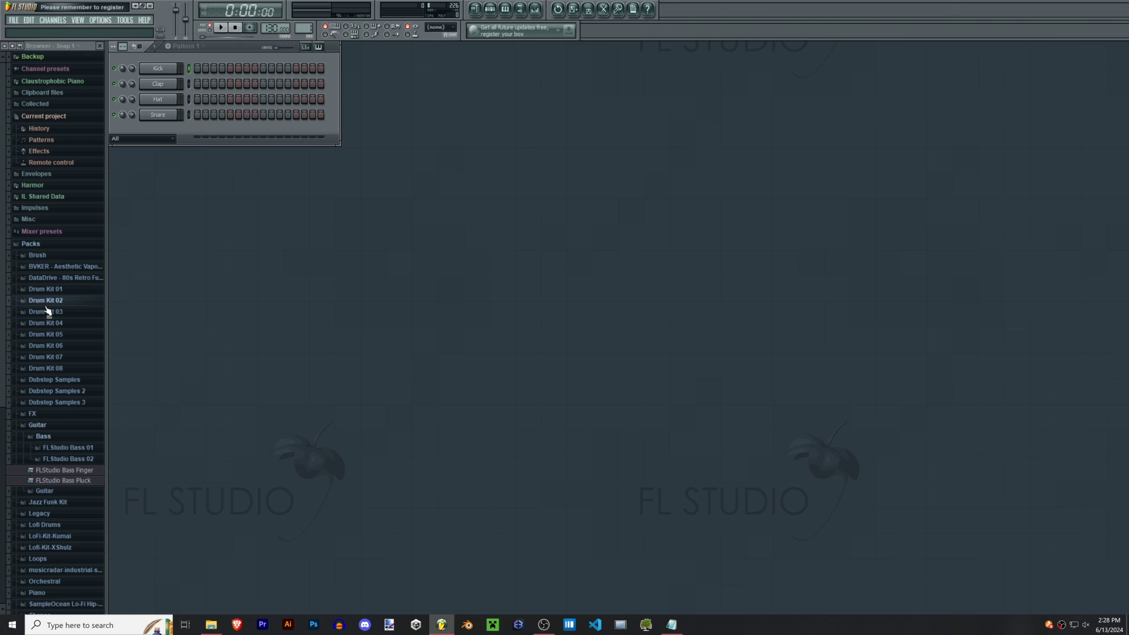
{"action": "left_click", "coordinate": [33, 245]}
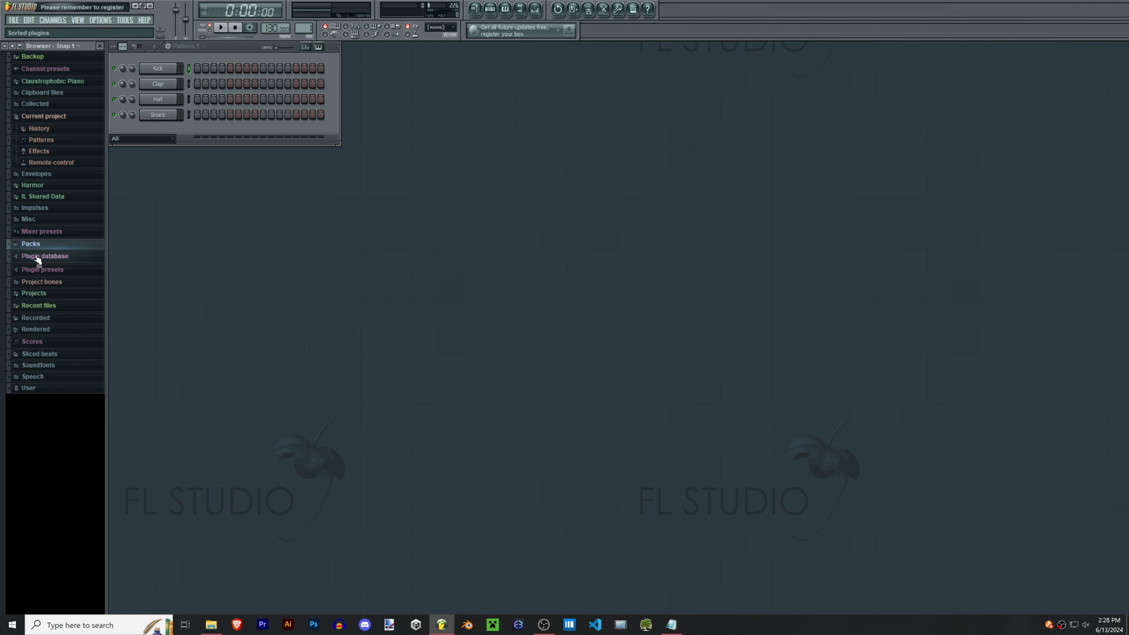